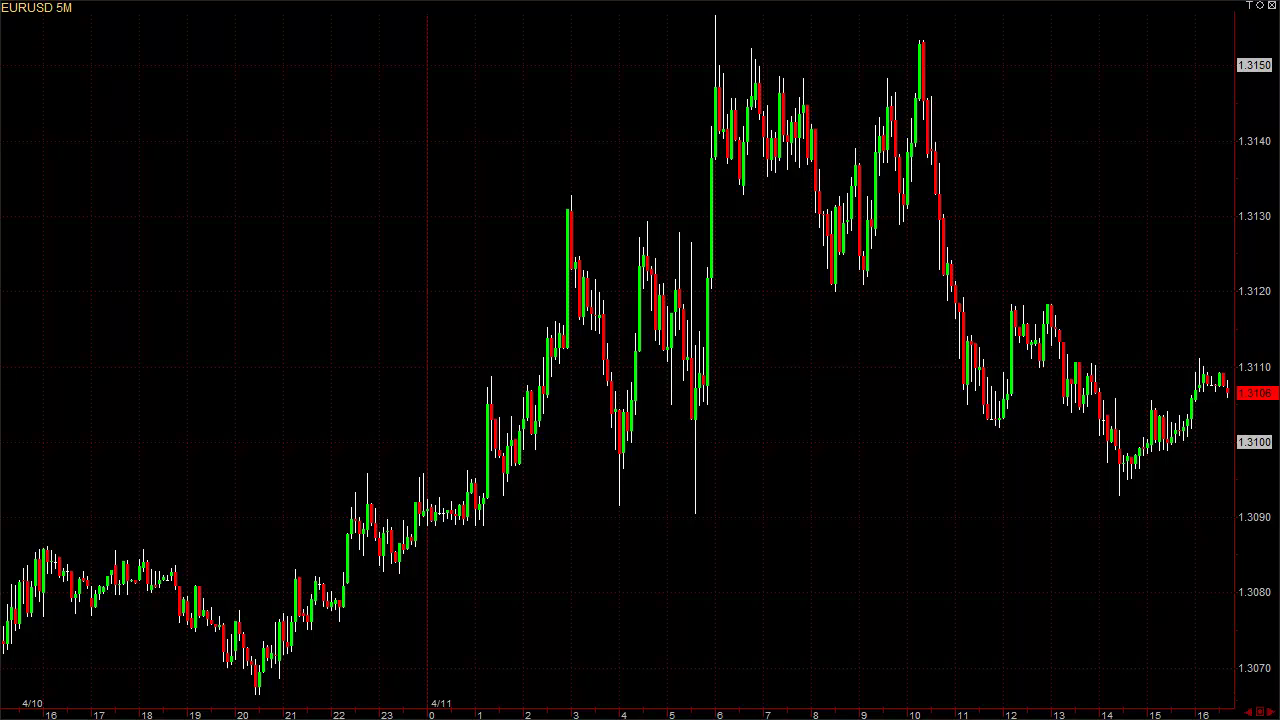
In Chart Settings' Add Script page, add the Weekly Trend strip to the EURUSD chart.
right_click(826, 212)
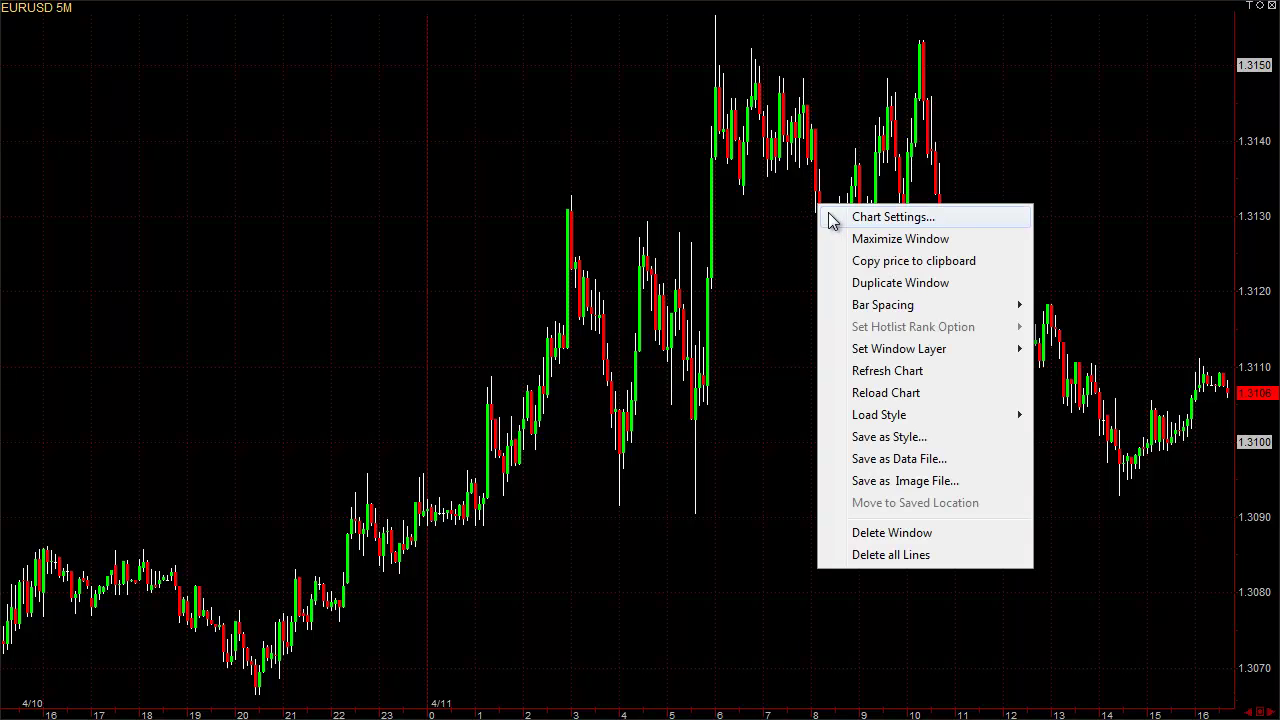
click(829, 217)
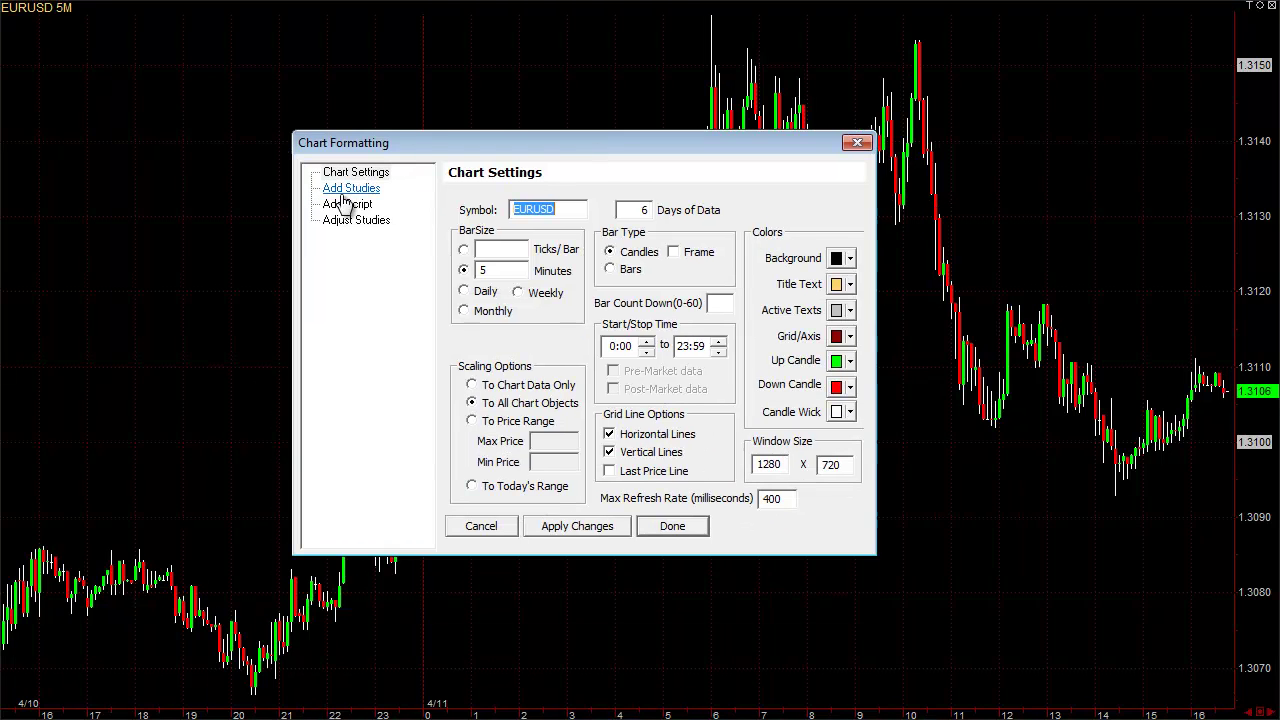
click(345, 204)
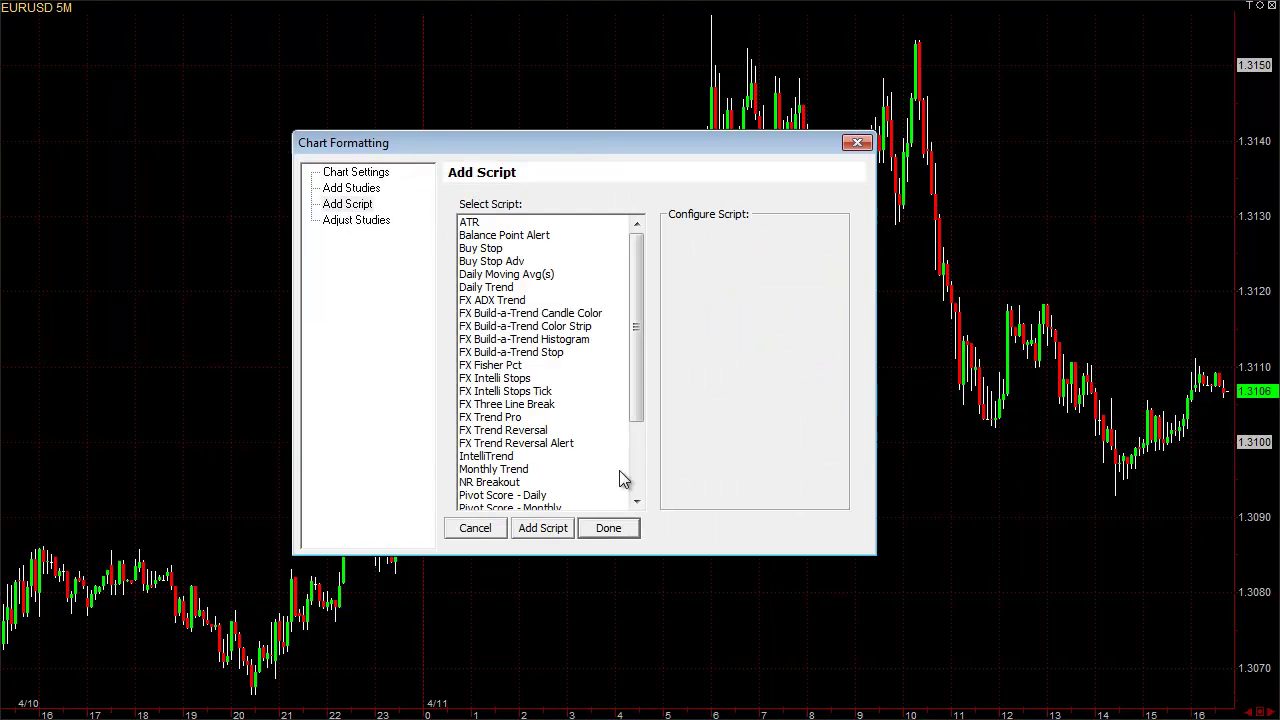
click(511, 287)
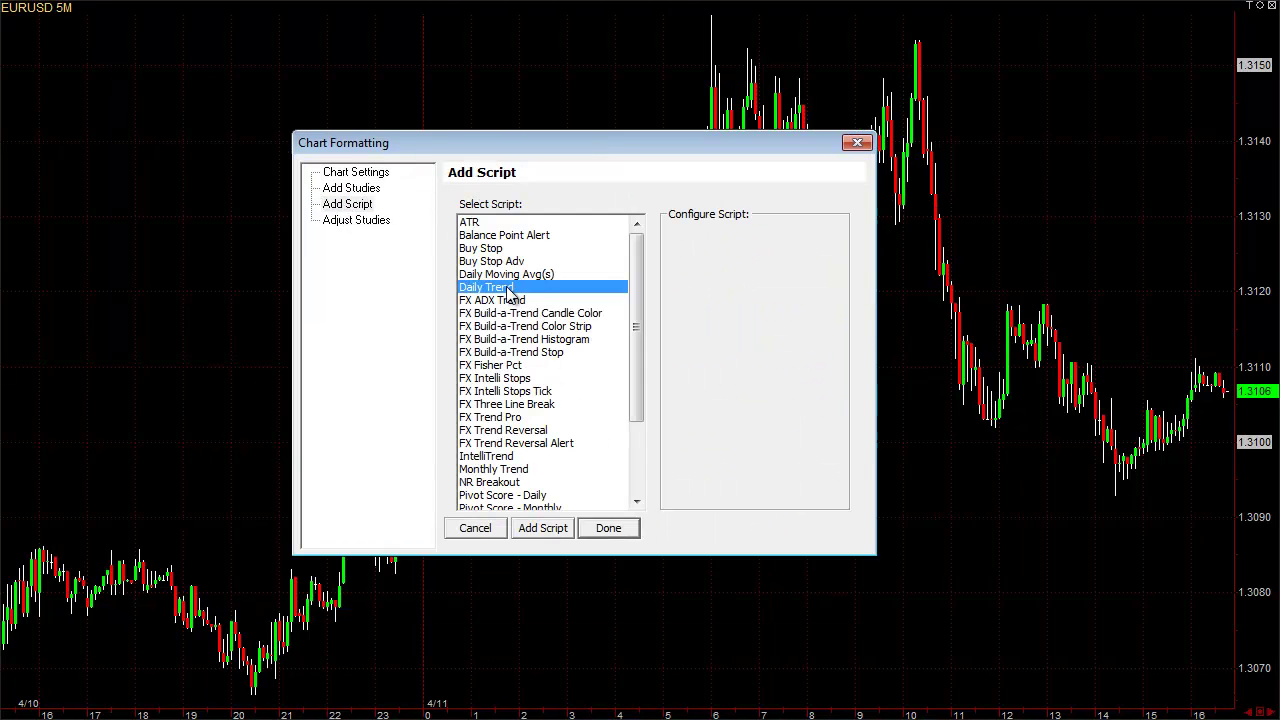
click(533, 495)
scroll(533, 500, down, 1)
scroll(533, 500, down, 2)
click(533, 495)
click(537, 528)
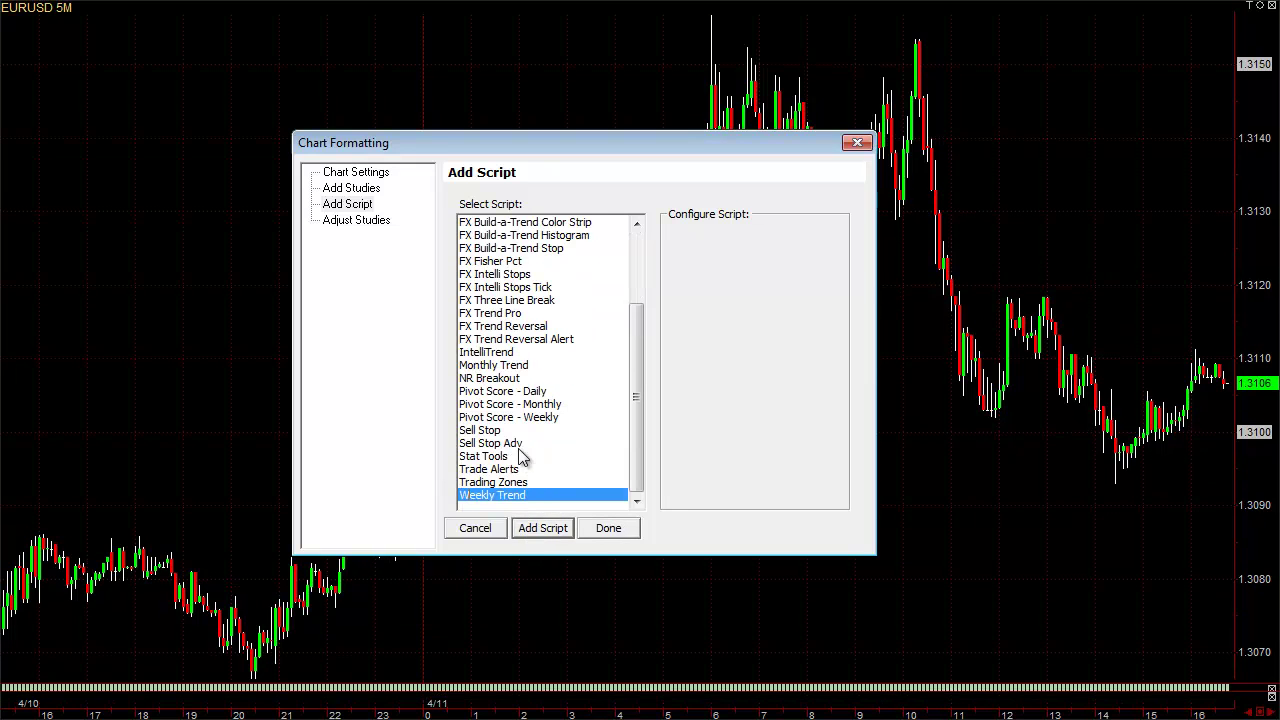
Add the Monthly Trend strip as well and close the settings dialog.
click(530, 365)
click(535, 528)
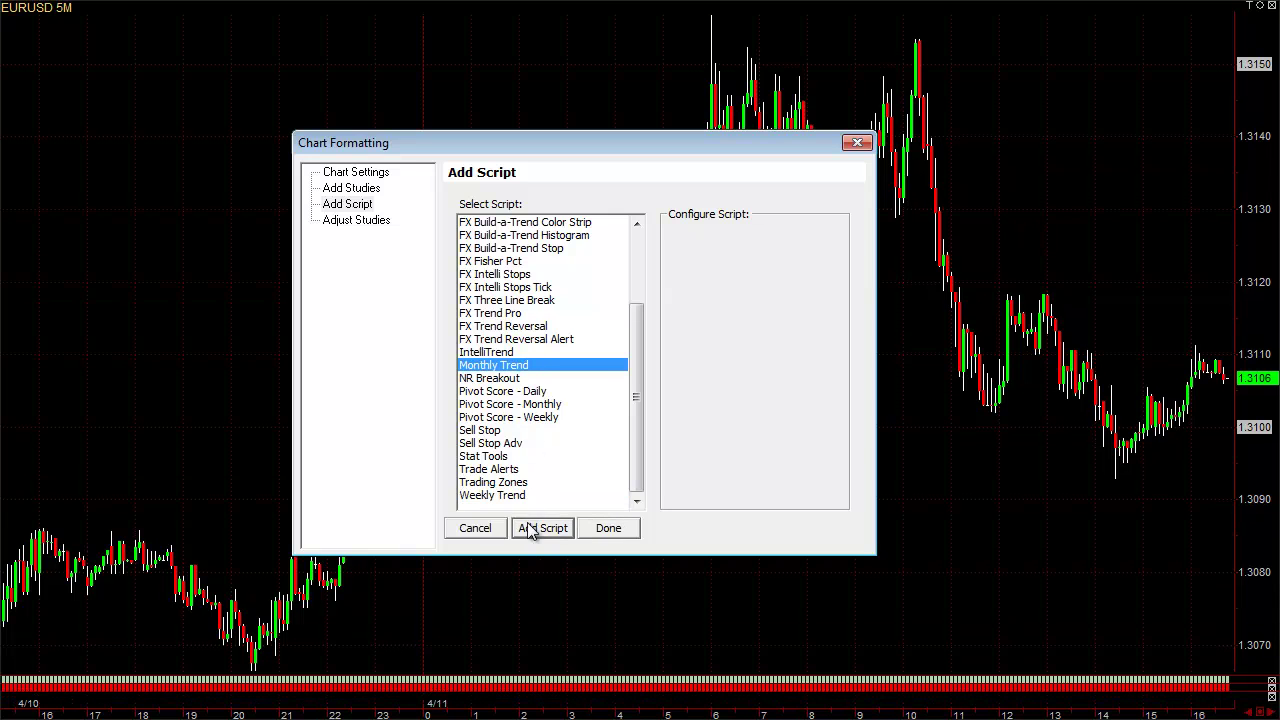
click(488, 529)
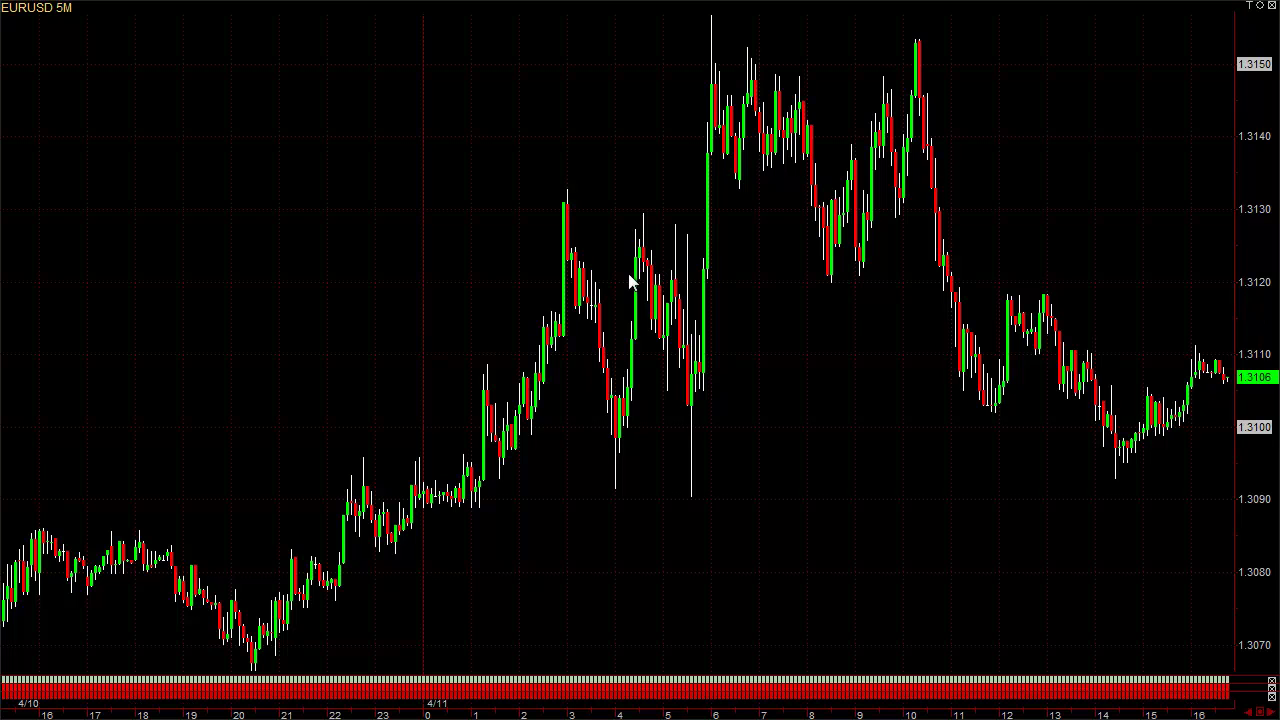
Add the Pivot Score - Daily strip through Chart Settings' Add Script page.
right_click(778, 249)
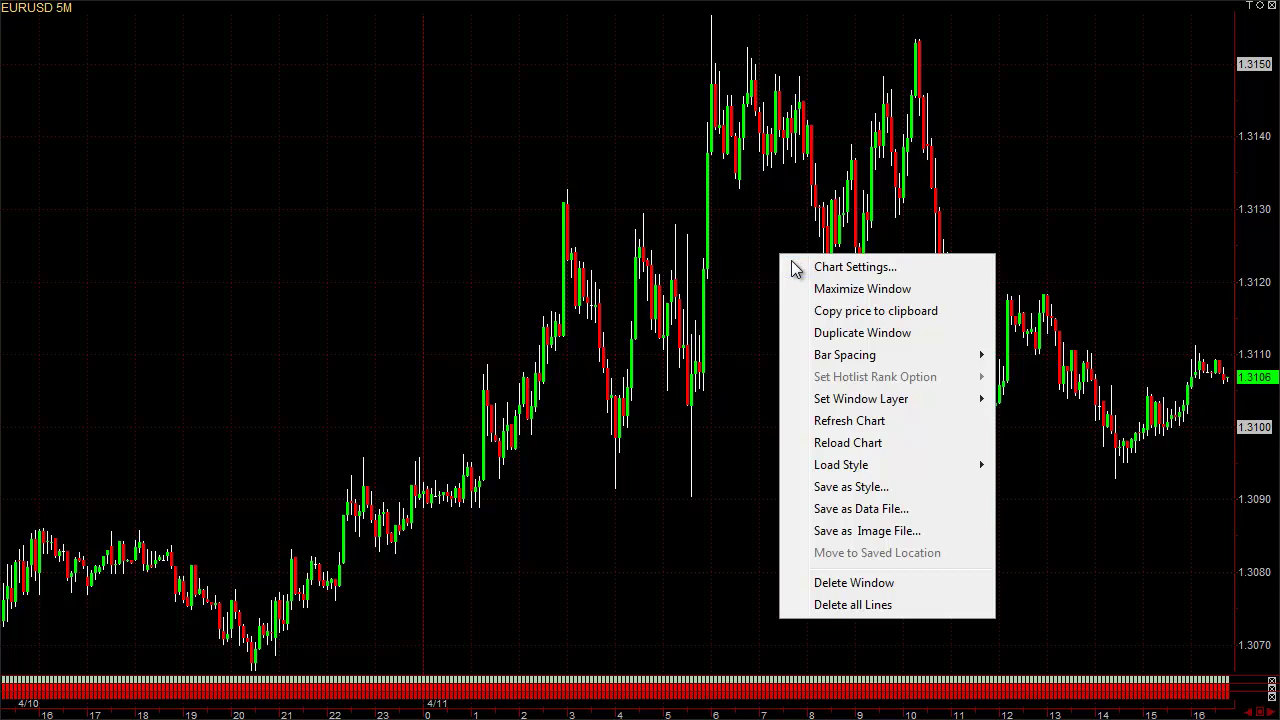
click(794, 265)
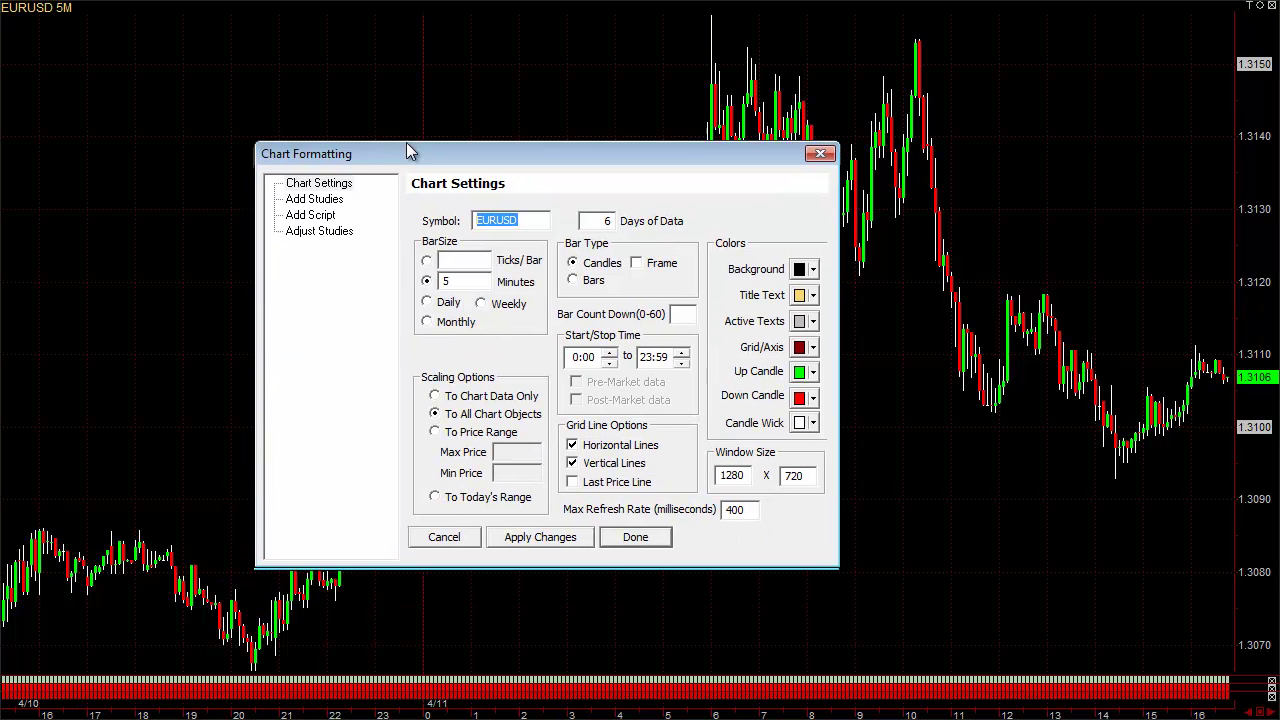
click(318, 207)
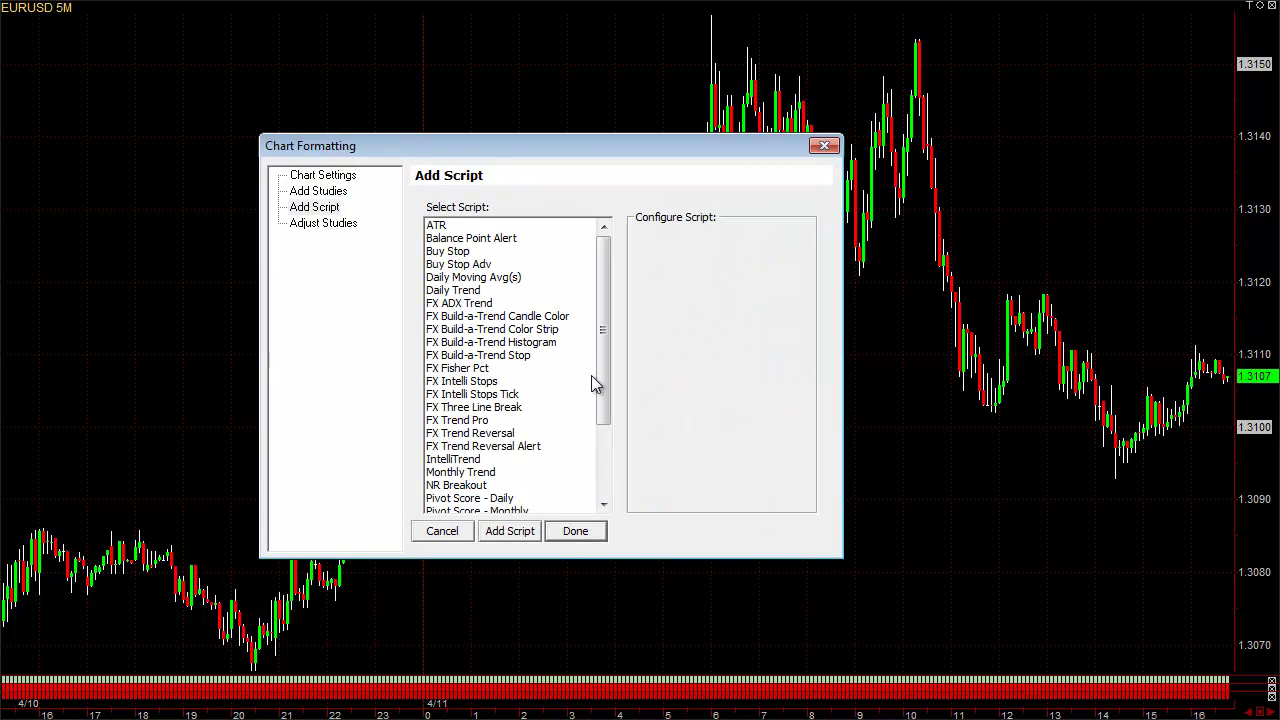
drag(602, 372, 583, 463)
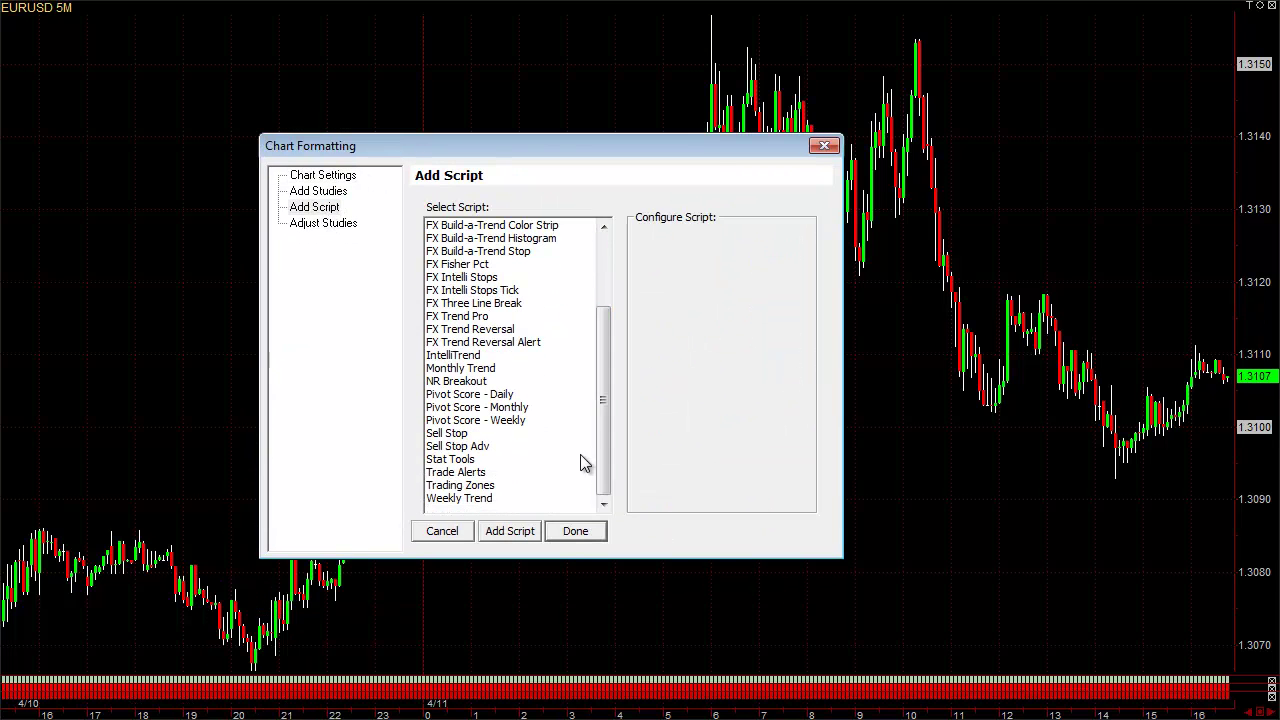
click(502, 396)
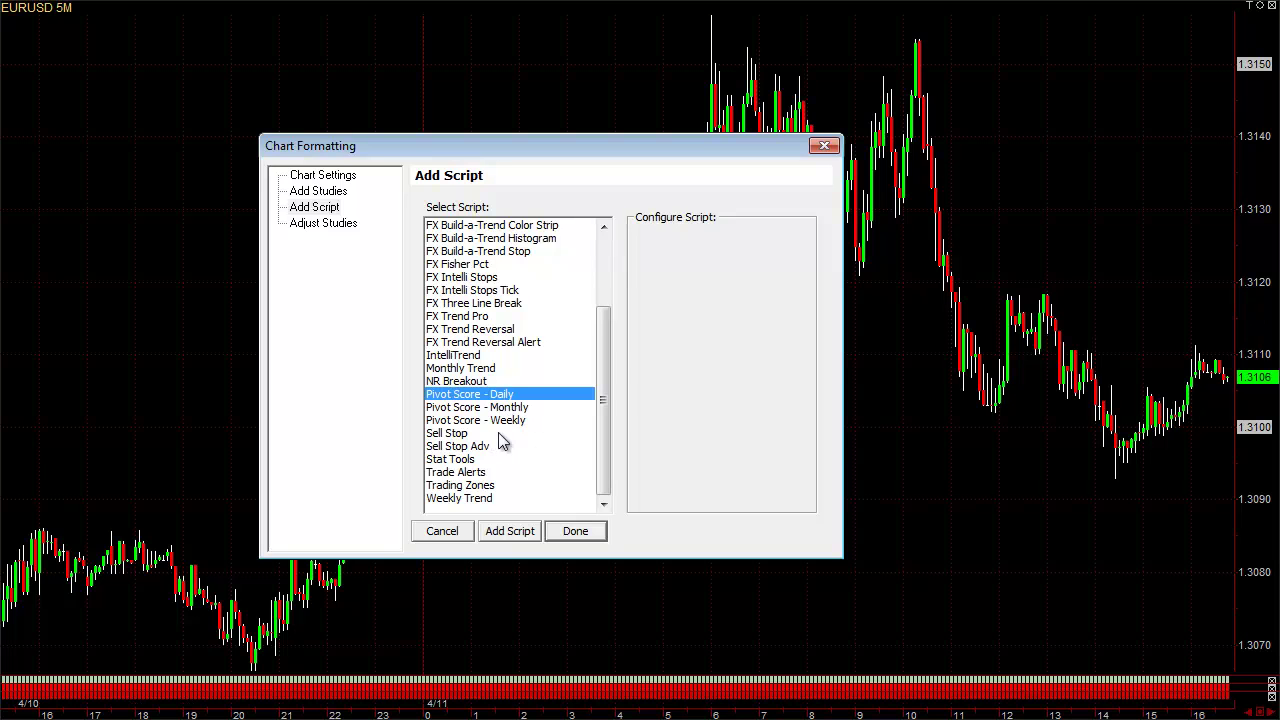
click(509, 531)
Add the Pivot Score - Weekly and Pivot Score - Monthly strips, then close the dialog.
click(515, 408)
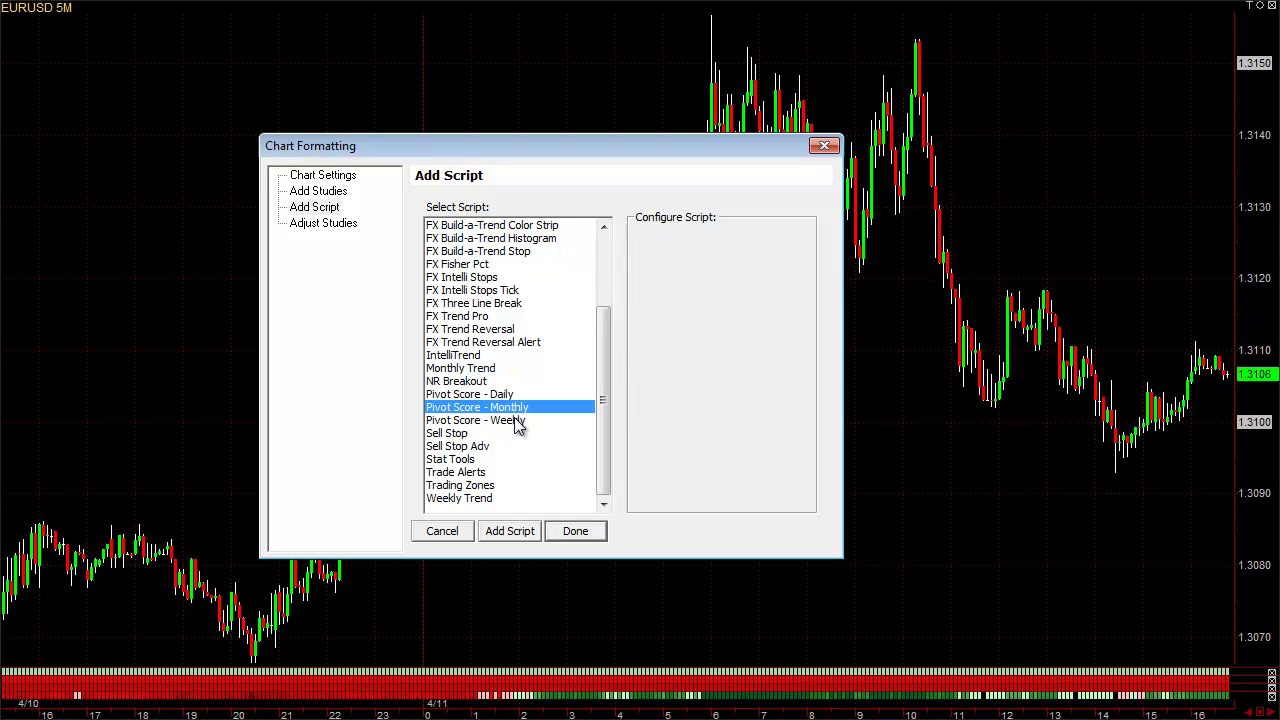
click(515, 420)
click(509, 531)
click(513, 408)
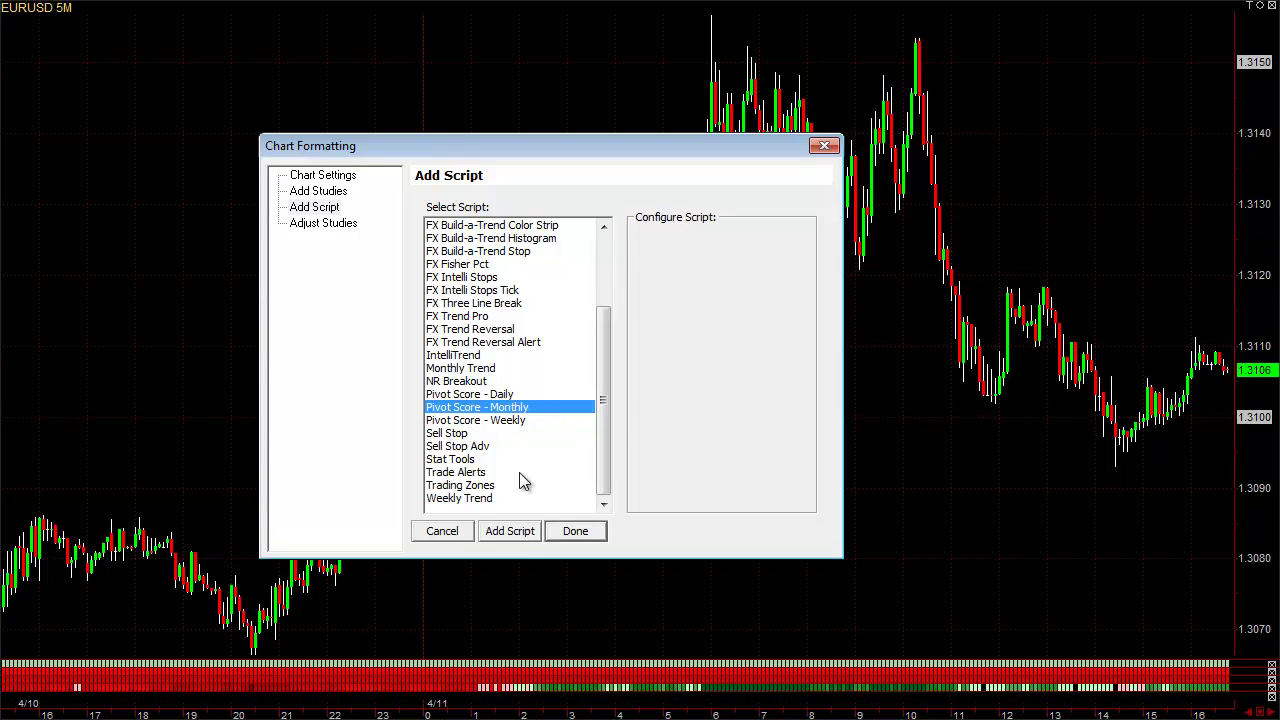
click(522, 533)
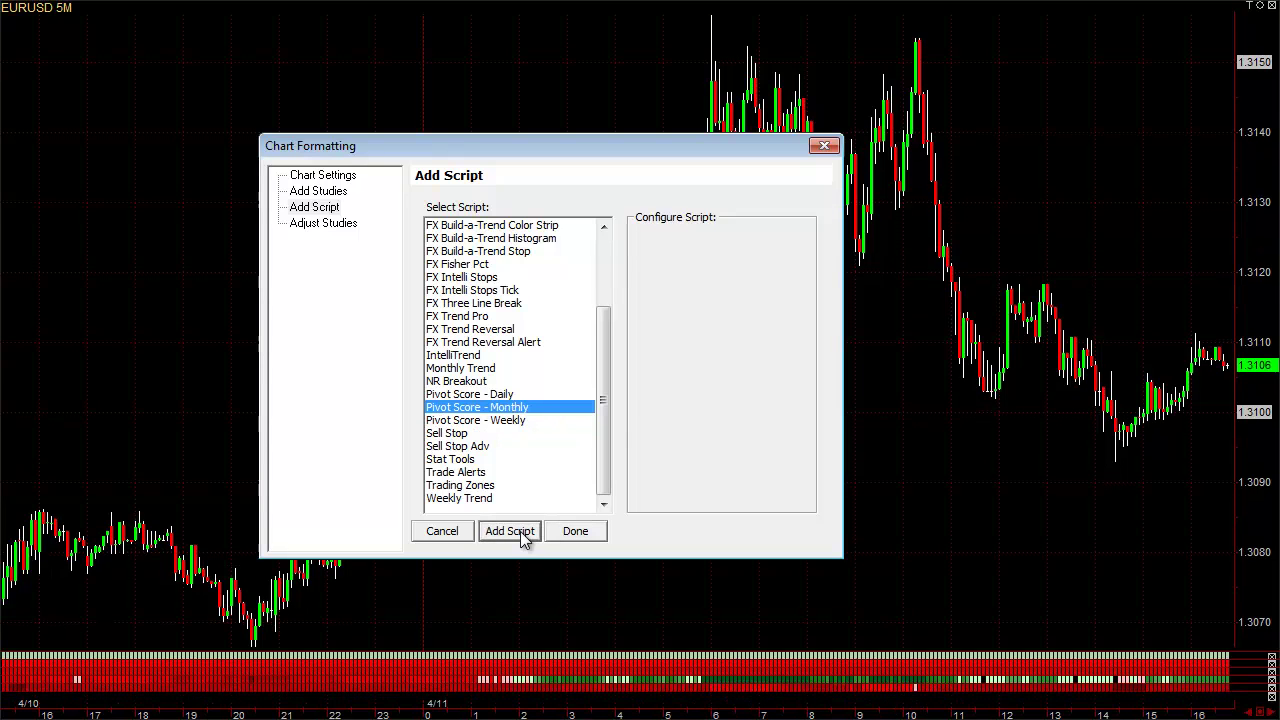
click(437, 535)
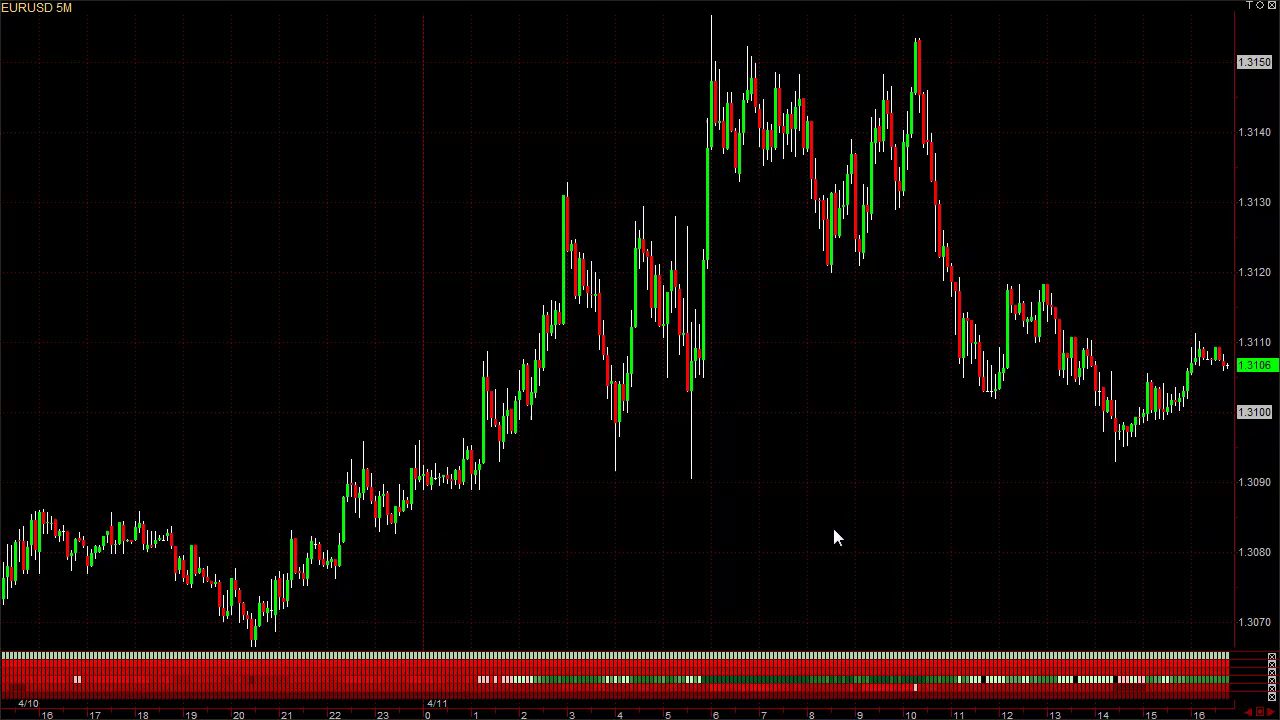
Zoom and pan back, then draw a downward trendline from the 1.3135 peak to about 1.3097.
scroll(834, 530, up, 2)
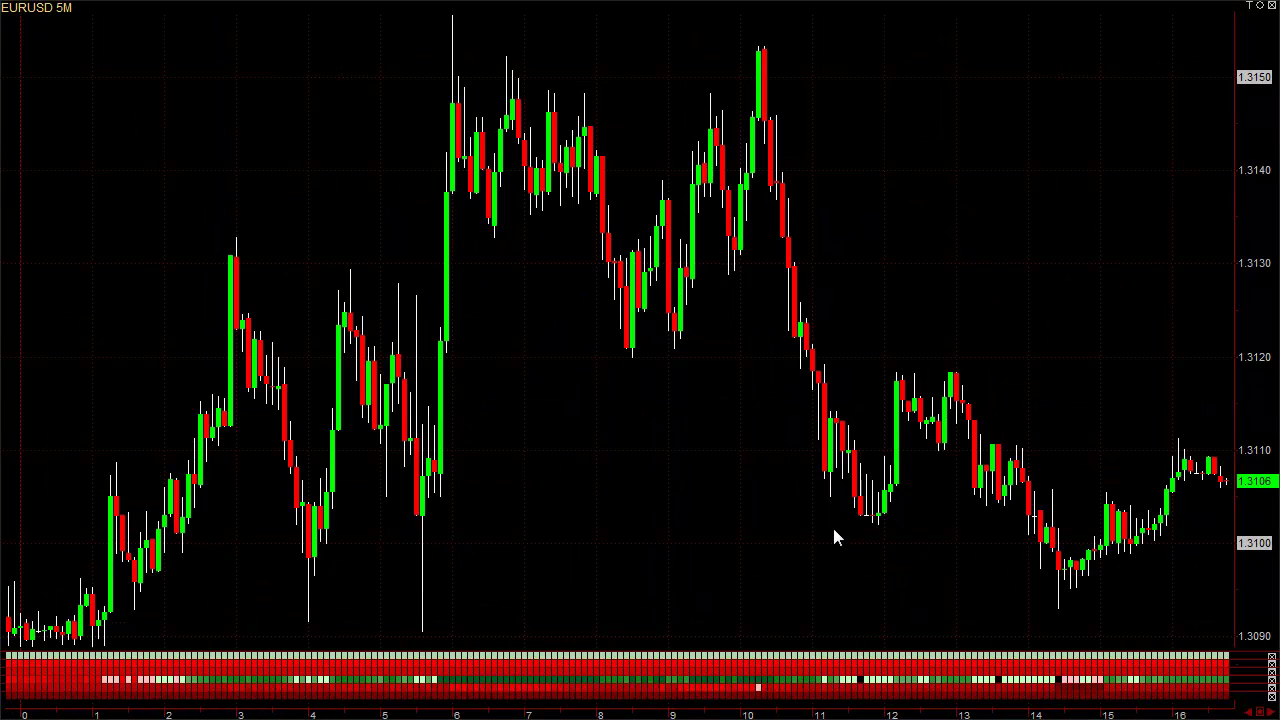
drag(470, 705, 868, 690)
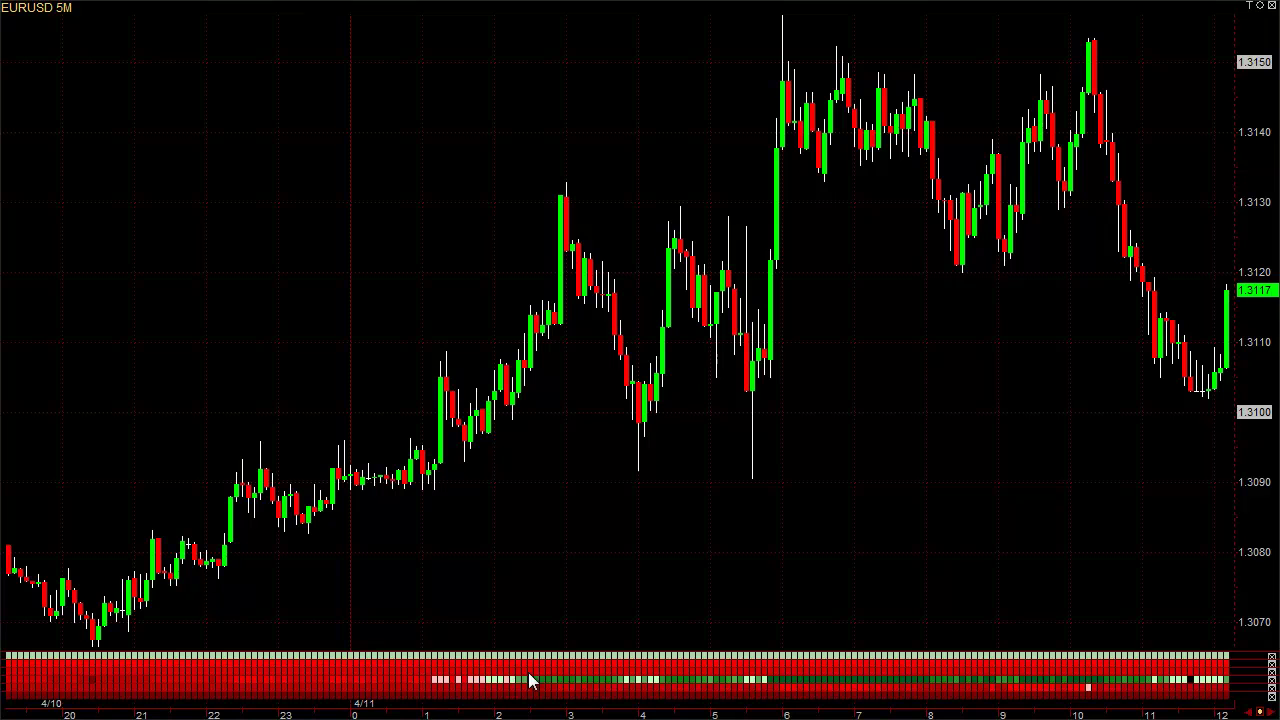
mouse_move(525, 682)
mouse_move(531, 345)
mouse_move(568, 172)
mouse_down()
mouse_move(626, 306)
mouse_move(656, 431)
mouse_up()
Remove all drawn trendlines from the EURUSD chart.
right_click(864, 521)
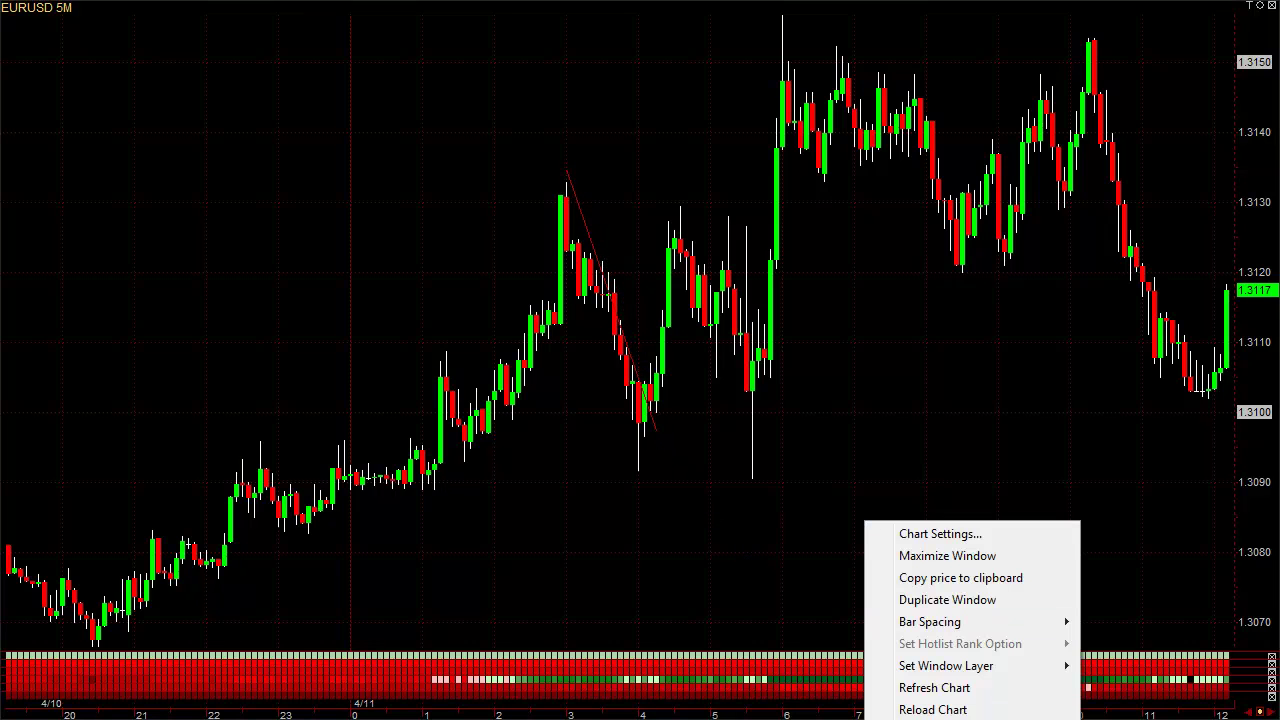
click(934, 687)
scroll(937, 462, down, 3)
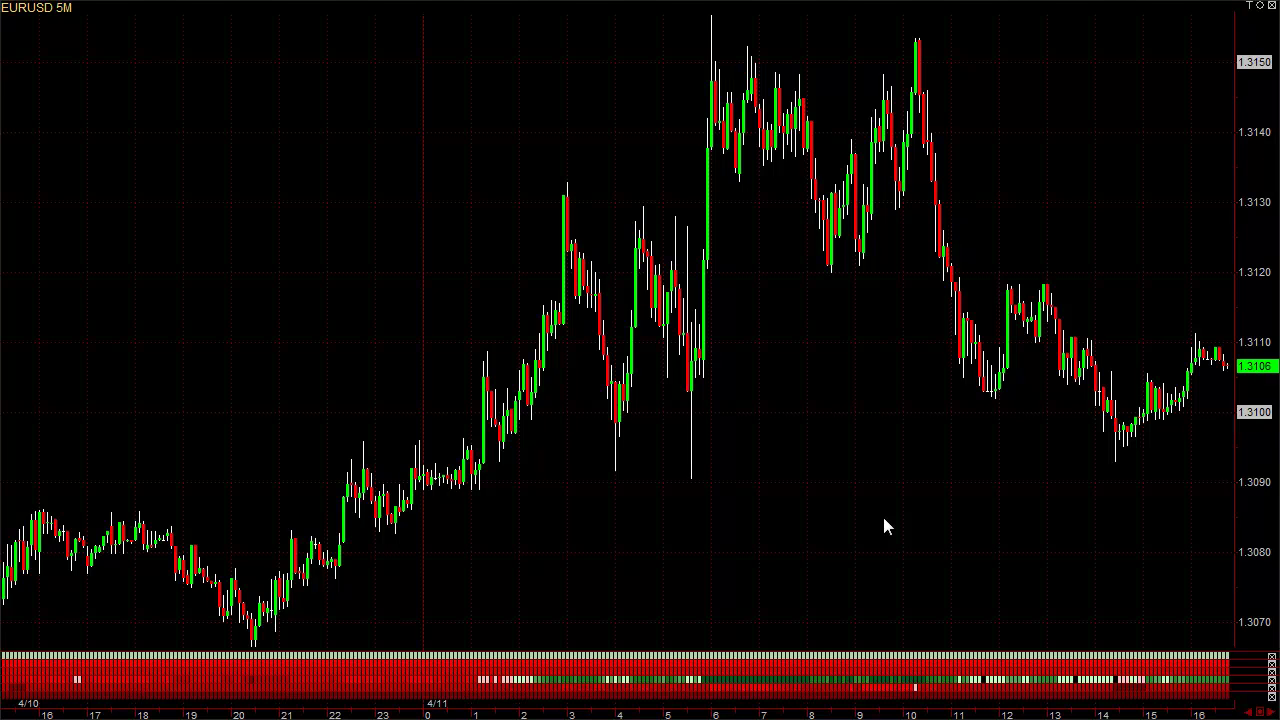
Switch the chart to GBPUSD and draw a short red trendline across the candles near 1.5880.
text(GBPUSD)
key(Return)
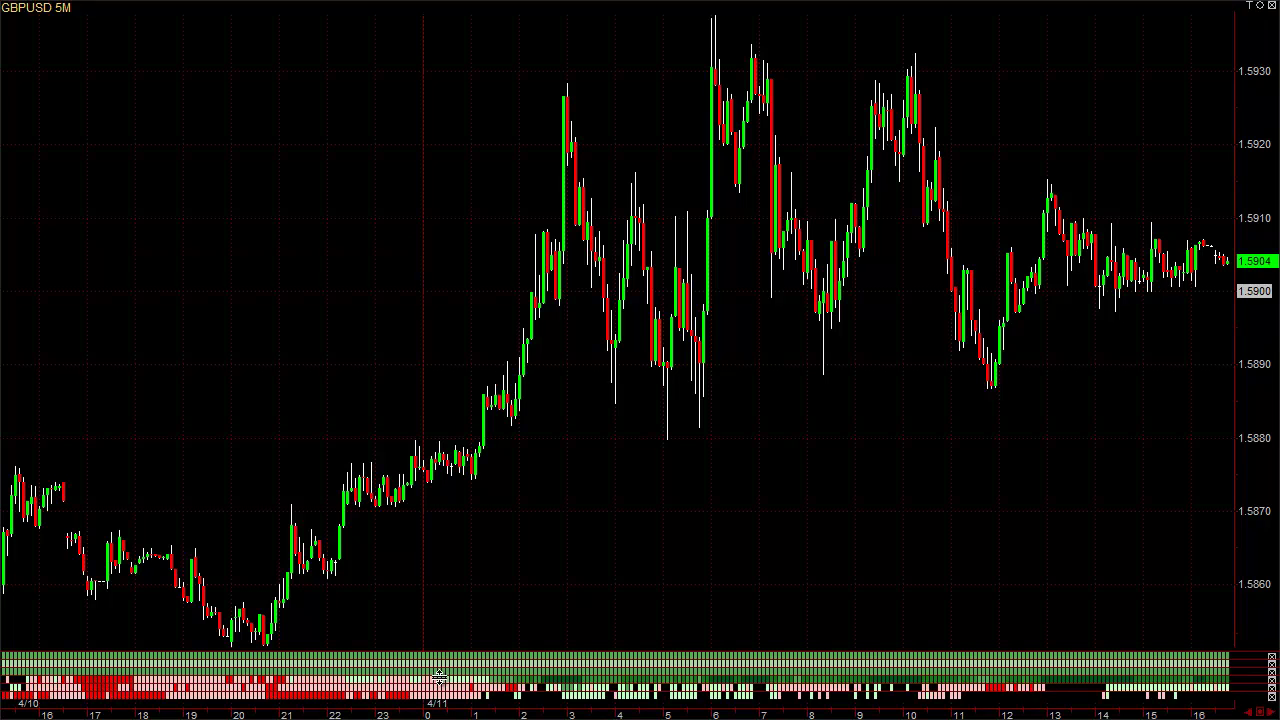
drag(443, 609, 444, 617)
drag(408, 440, 567, 419)
On Chart Settings' Adjust Studies page, remove the Daily, Monthly and Weekly Trend studies.
right_click(925, 497)
click(955, 498)
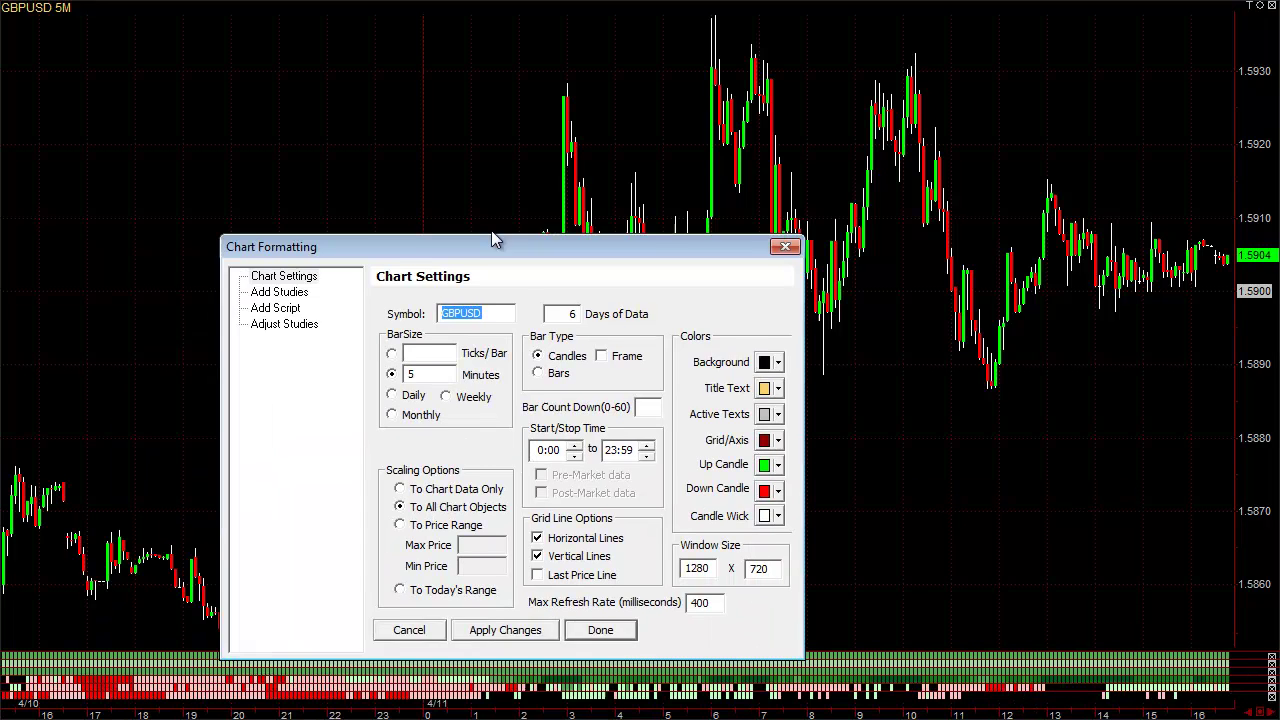
drag(462, 258, 545, 198)
click(370, 268)
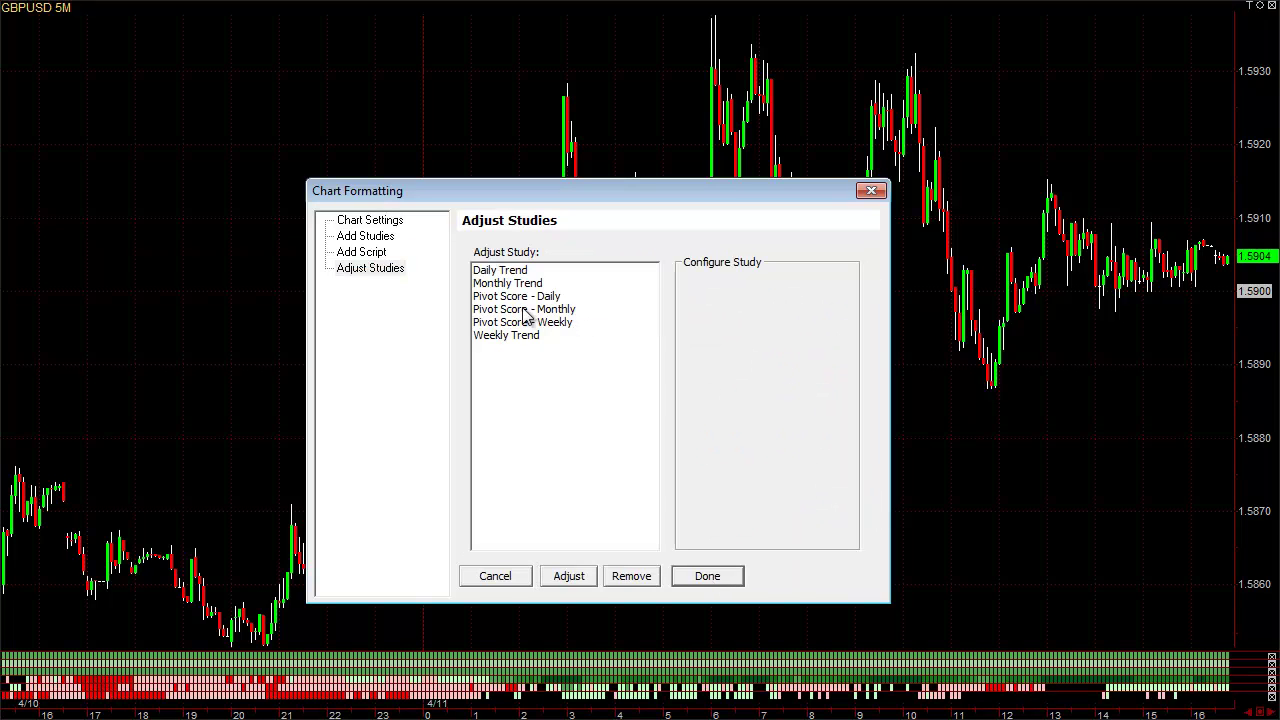
click(528, 272)
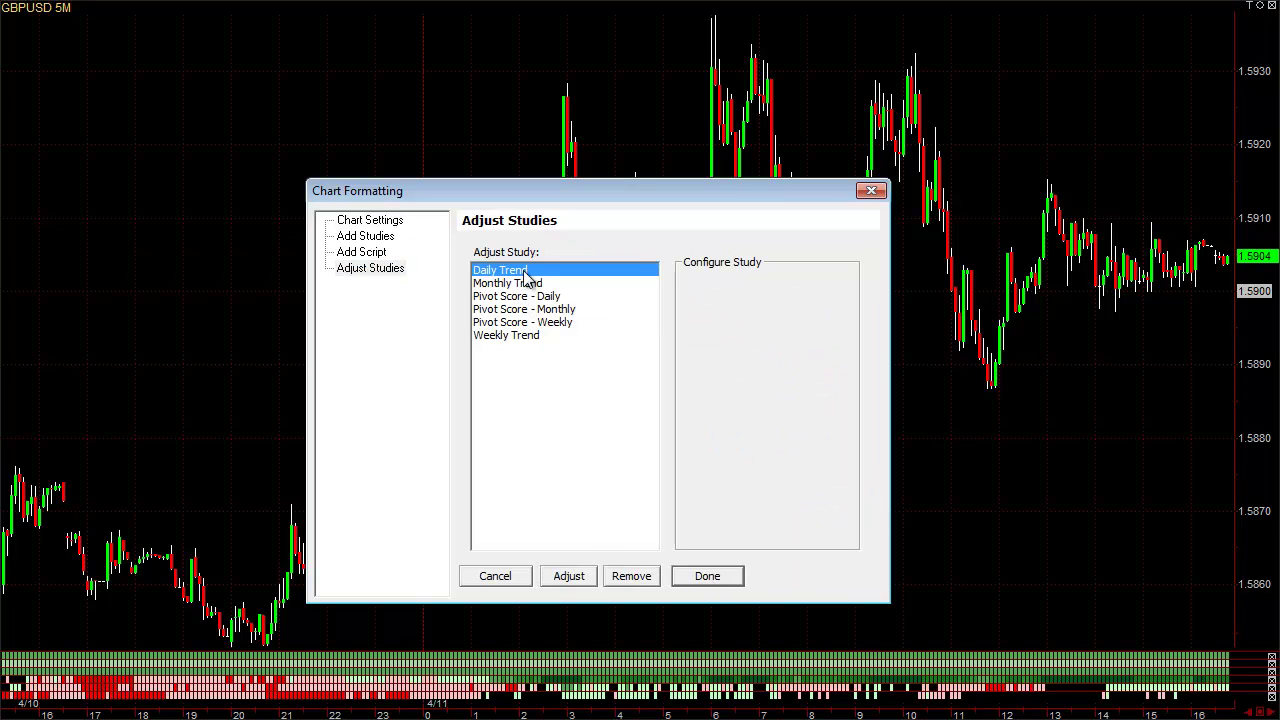
click(624, 578)
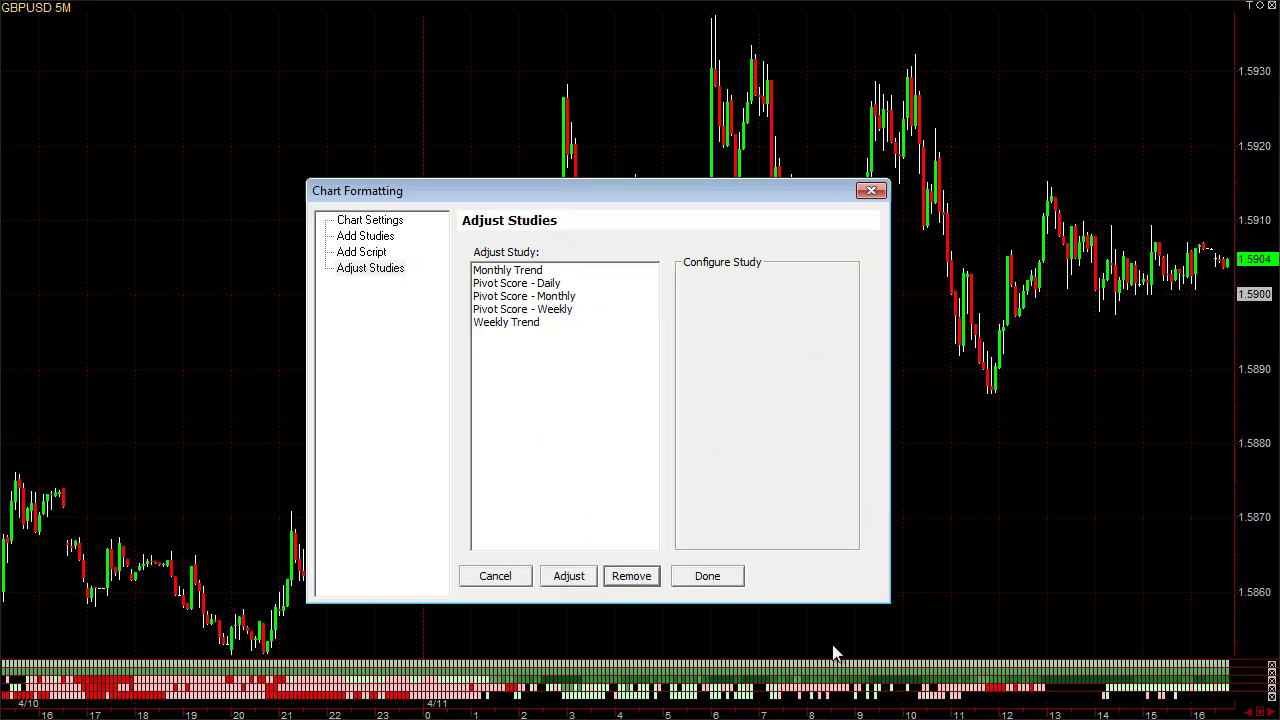
click(521, 269)
click(626, 577)
click(530, 310)
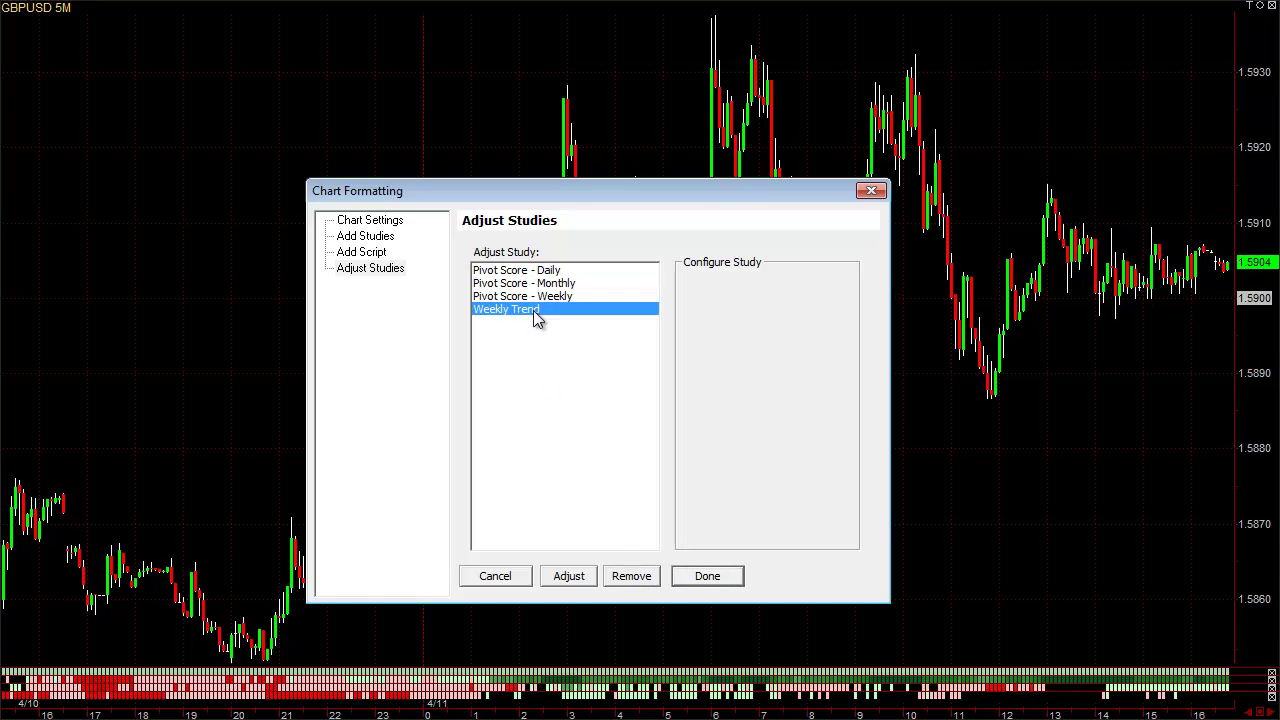
click(626, 578)
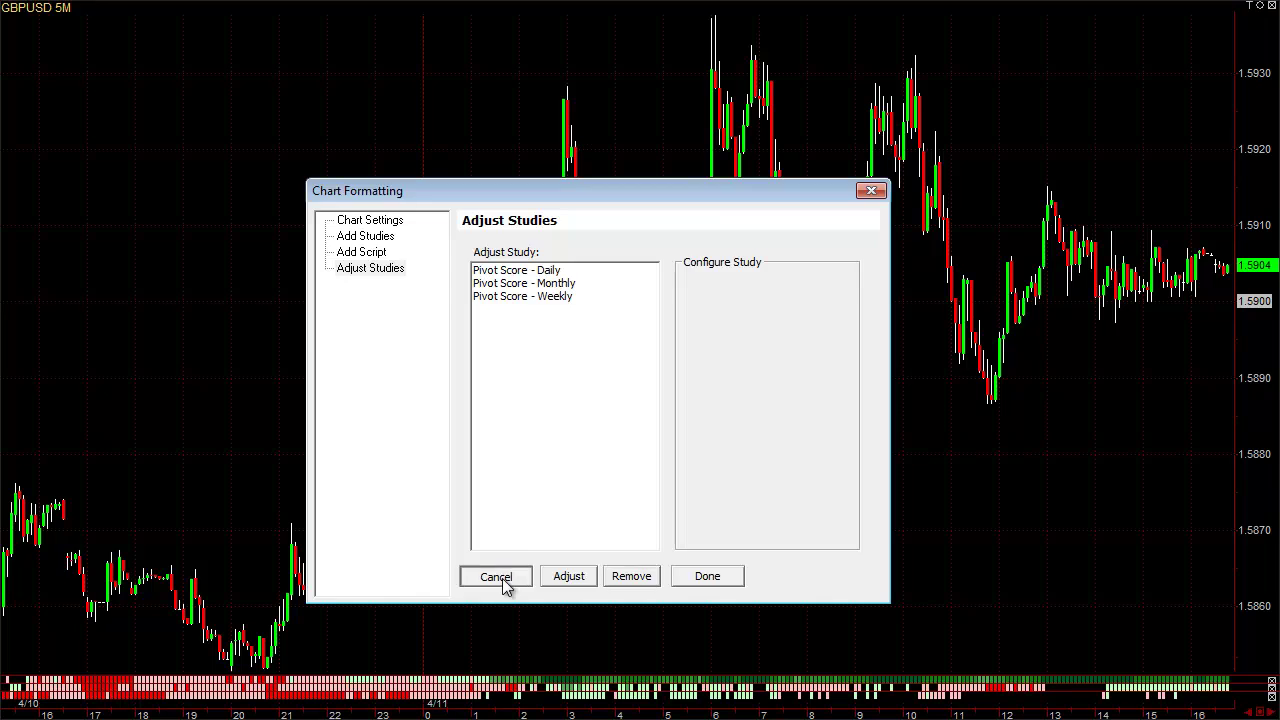
click(500, 580)
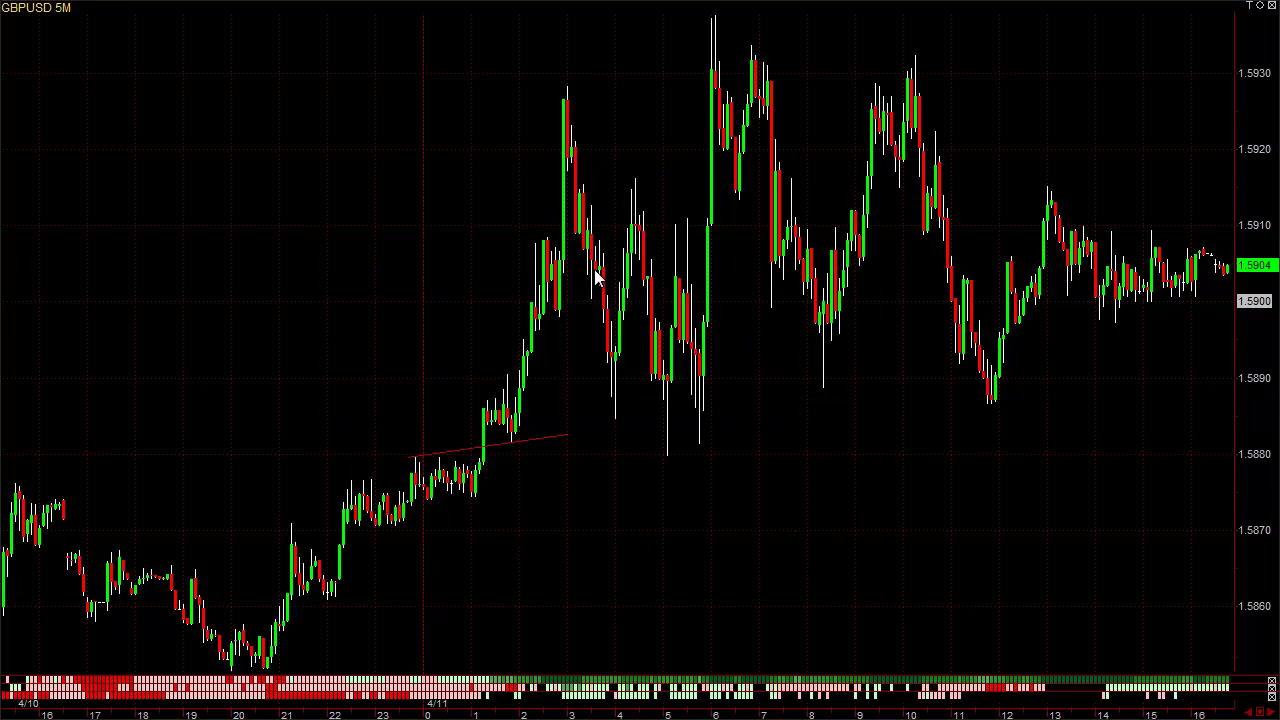
Enter 6R to change the GBPUSD chart's bar interval to 6R.
text(6R)
key(Return)
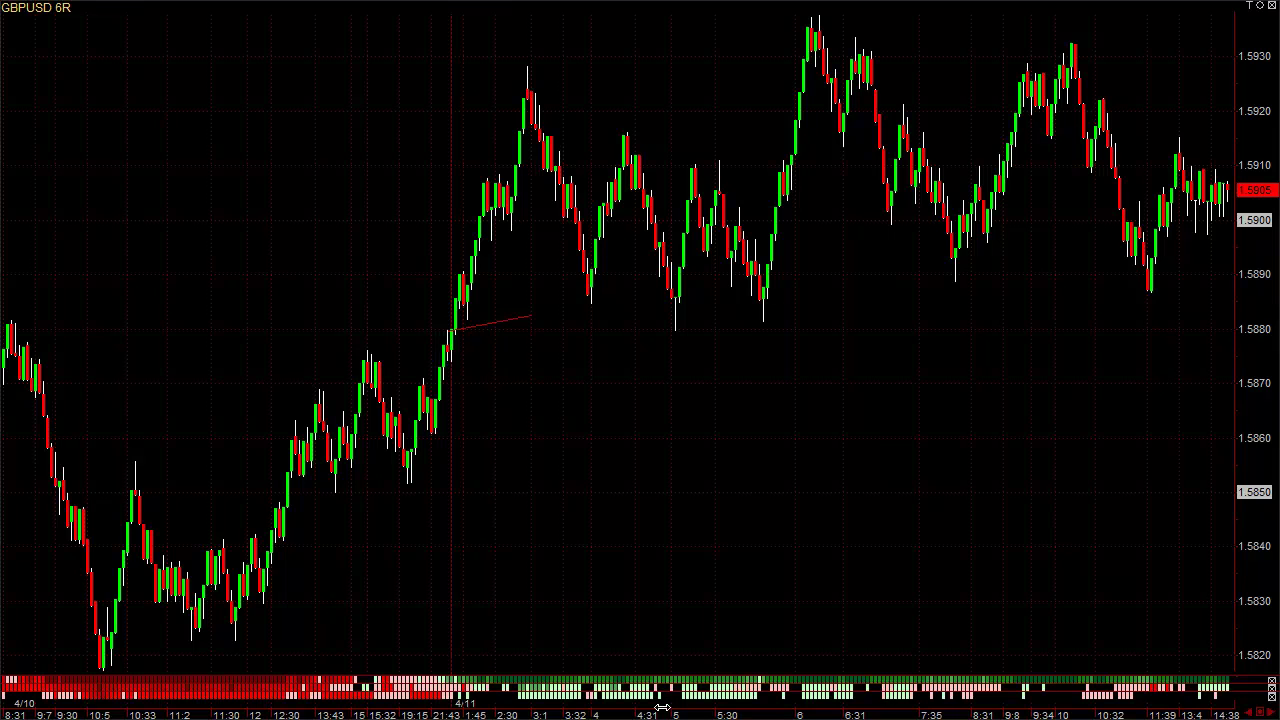
Pan the GBPUSD chart back to review earlier bars.
drag(590, 714, 1262, 712)
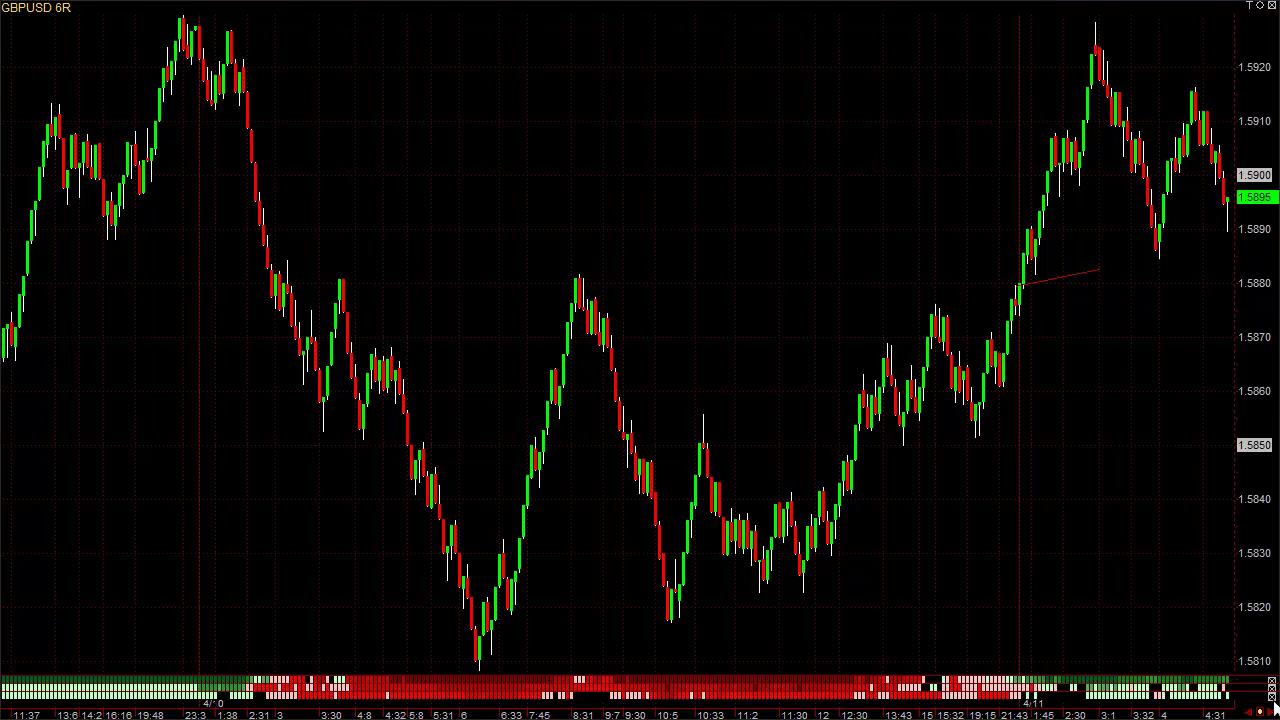
drag(268, 531, 272, 528)
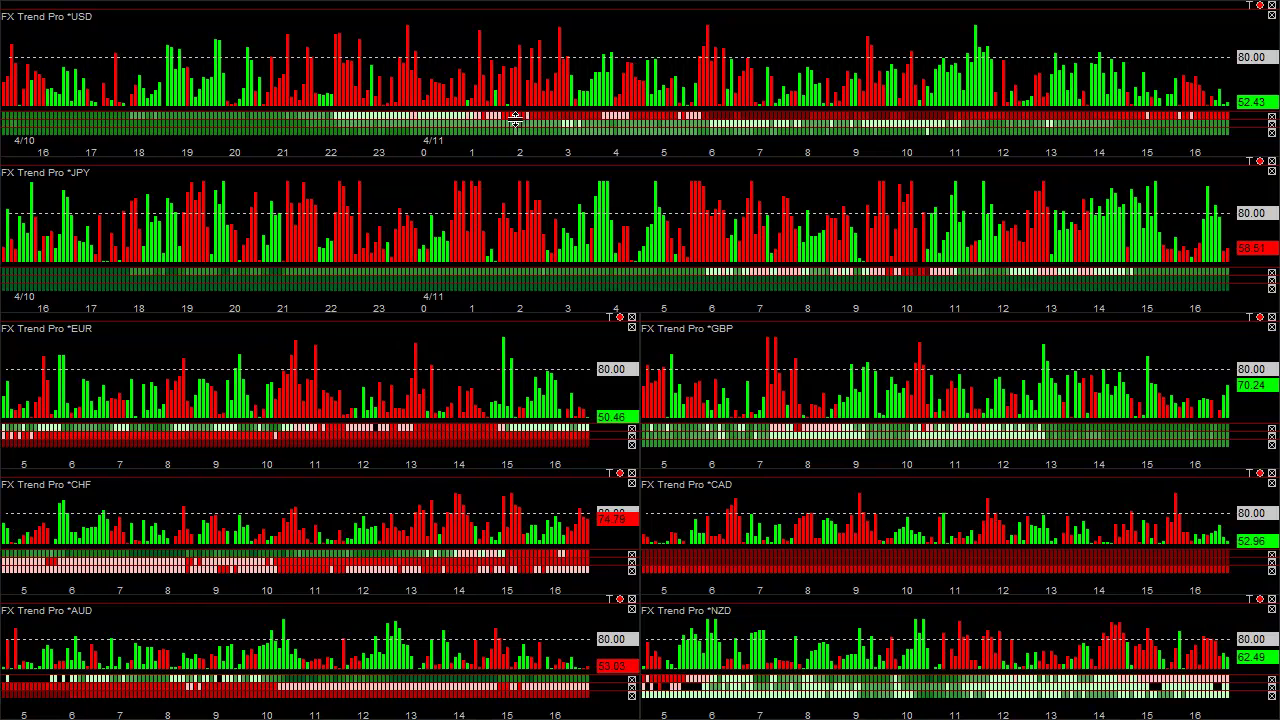
Reload the USD strength chart, then shift the GBP panel back to earlier data.
right_click(688, 86)
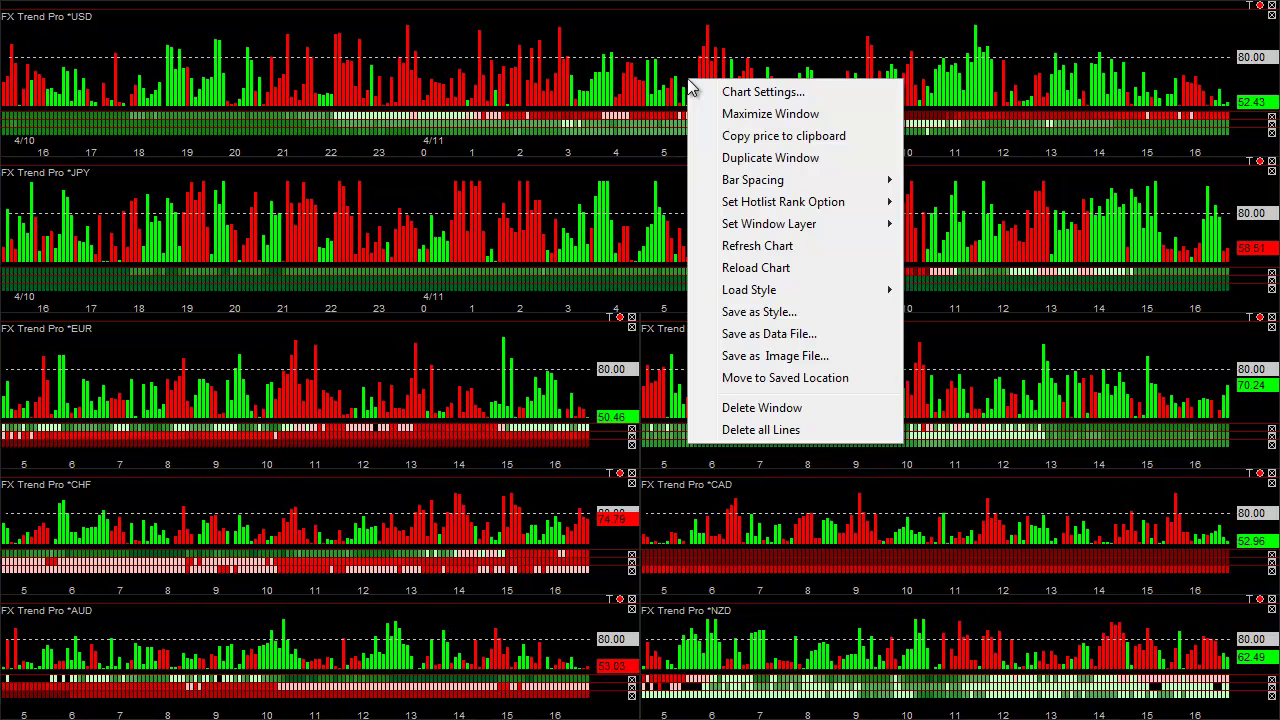
click(768, 268)
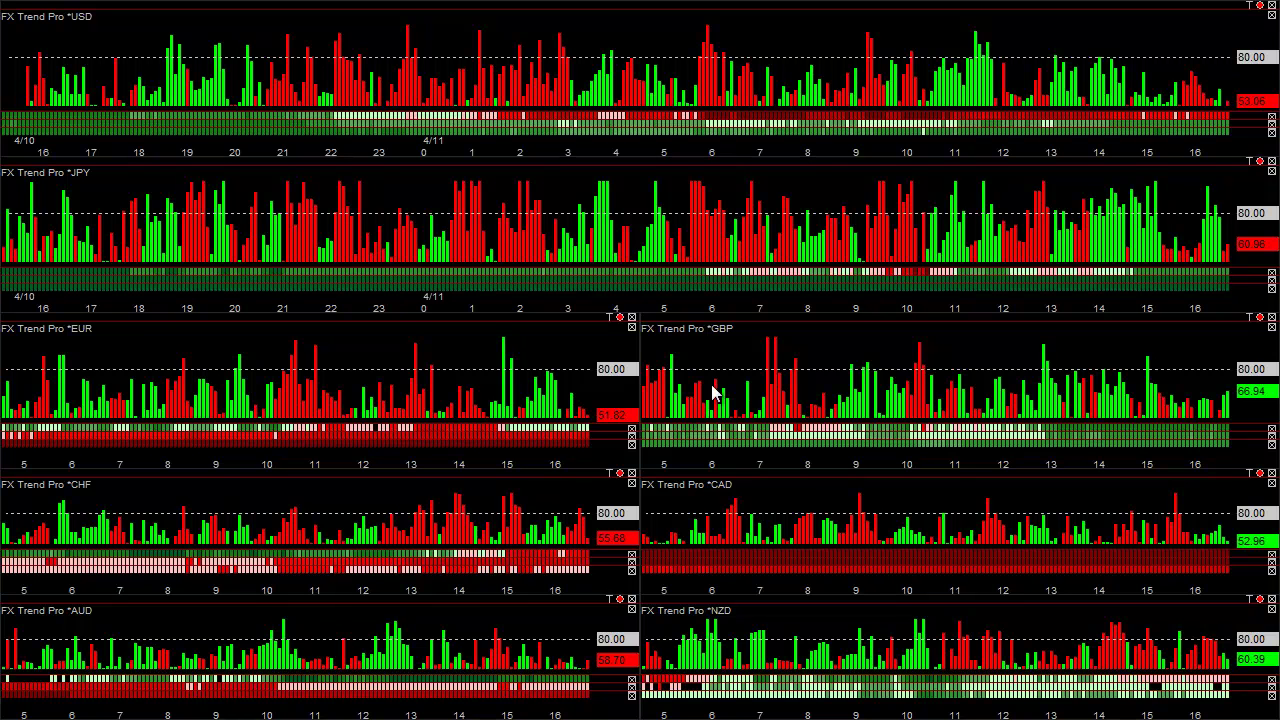
drag(720, 466, 813, 428)
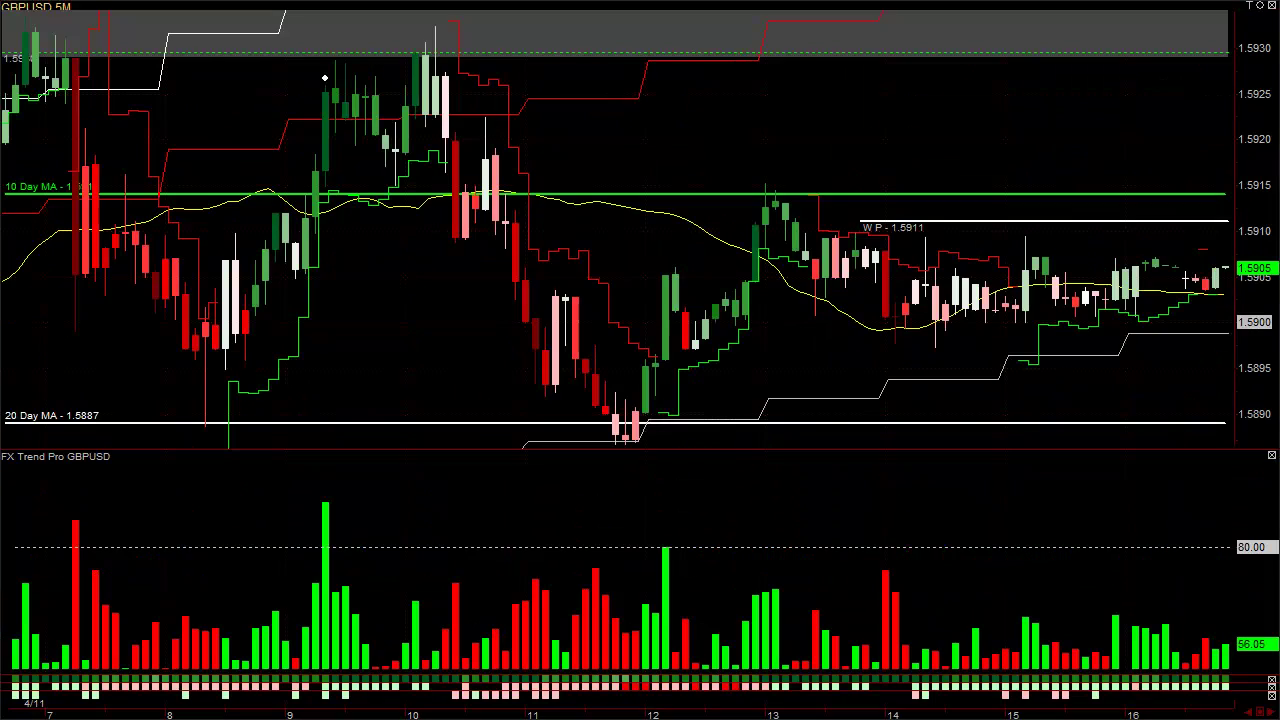
scroll(185, 688, left, 15)
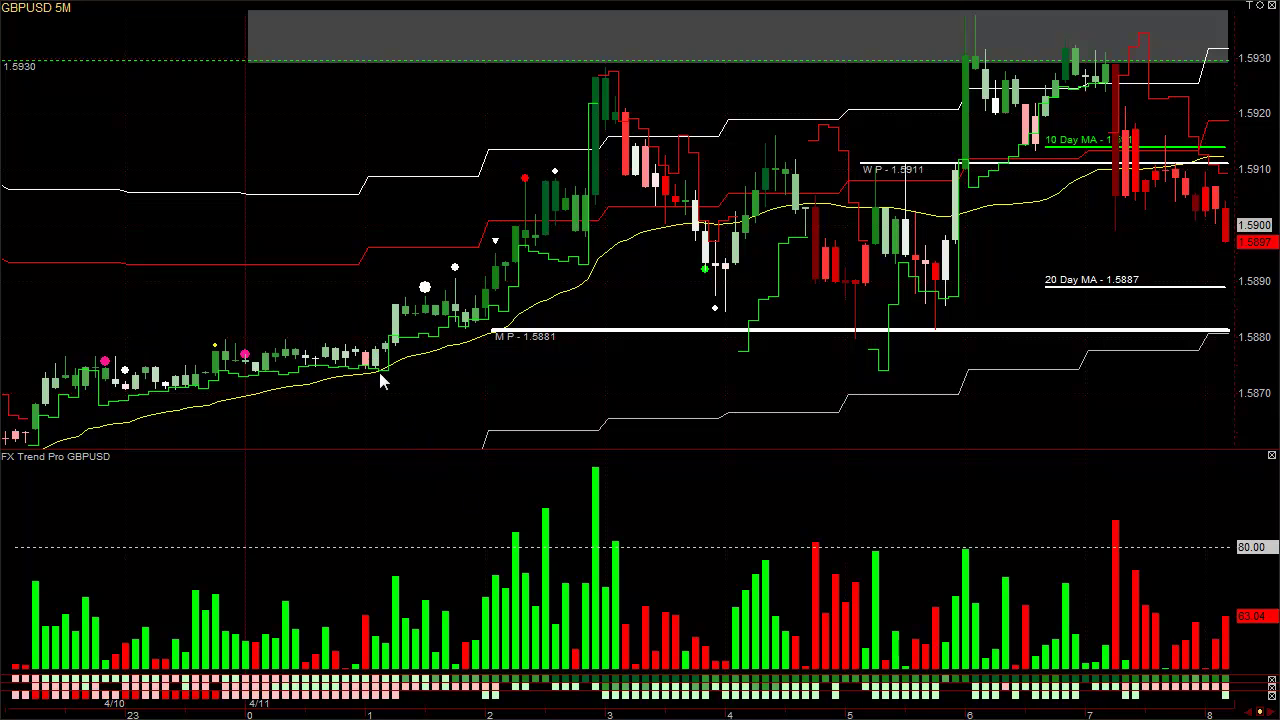
click(375, 338)
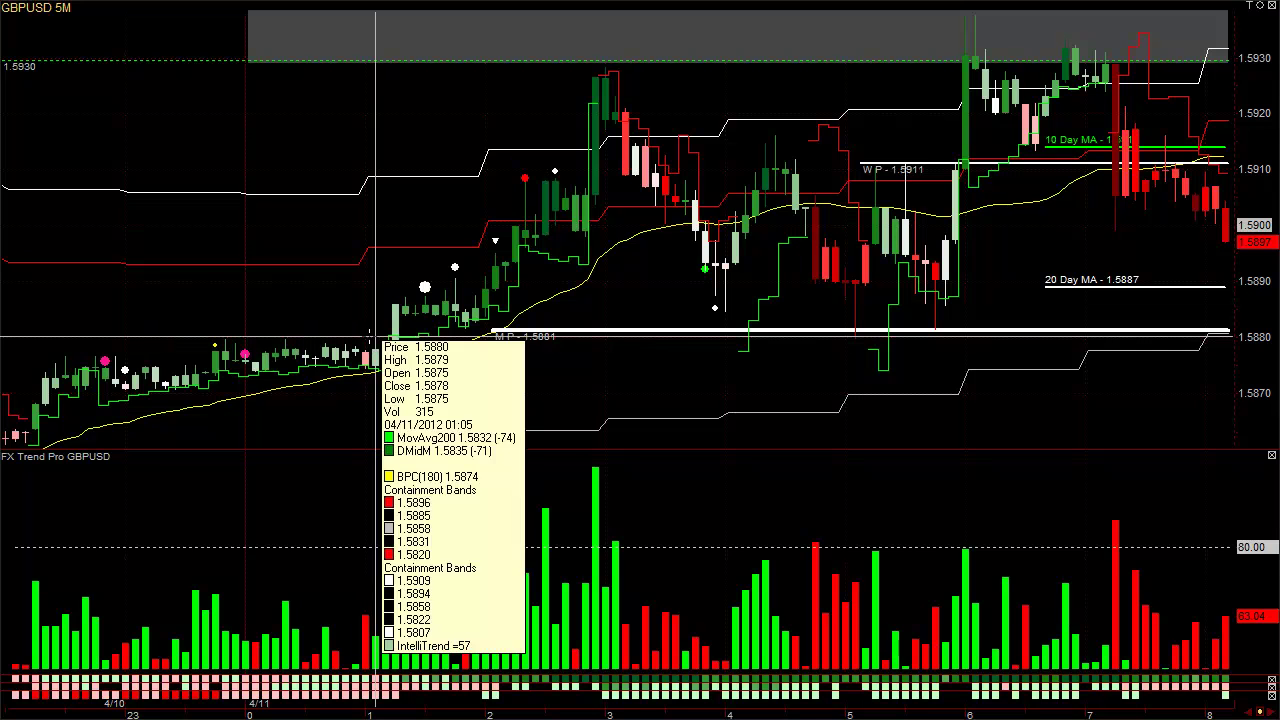
drag(375, 338, 605, 65)
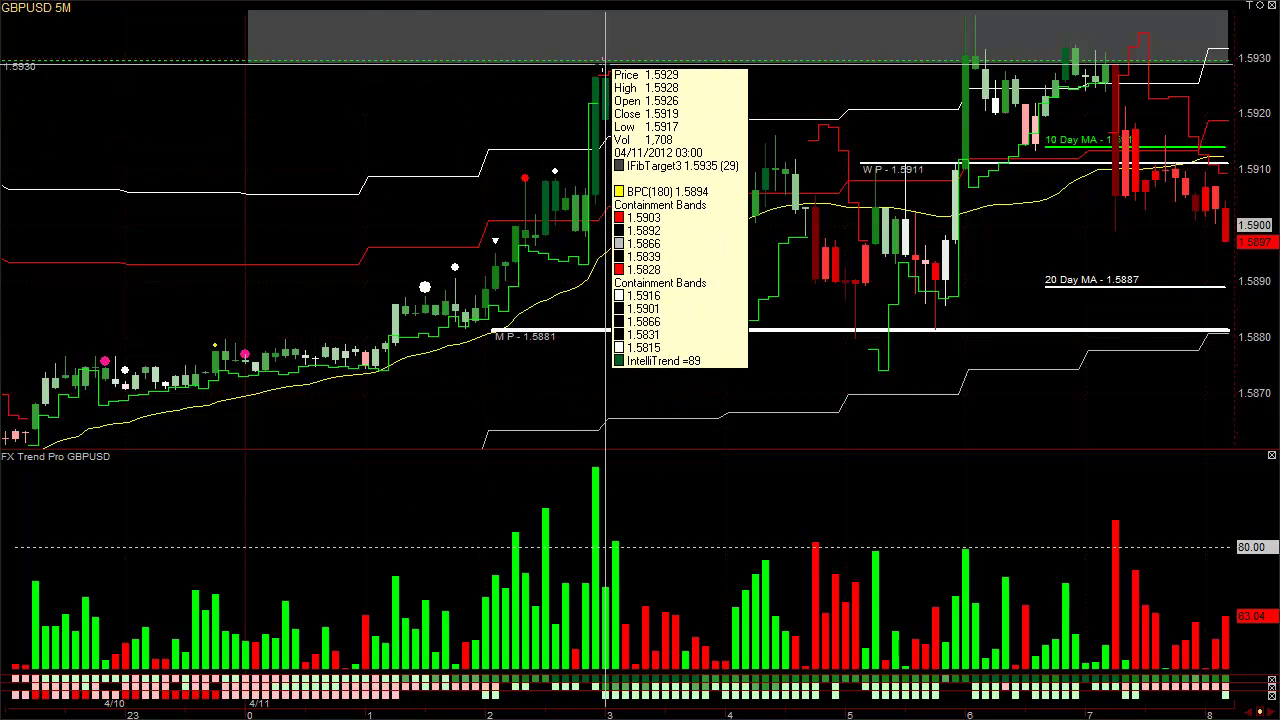
drag(605, 65, 628, 52)
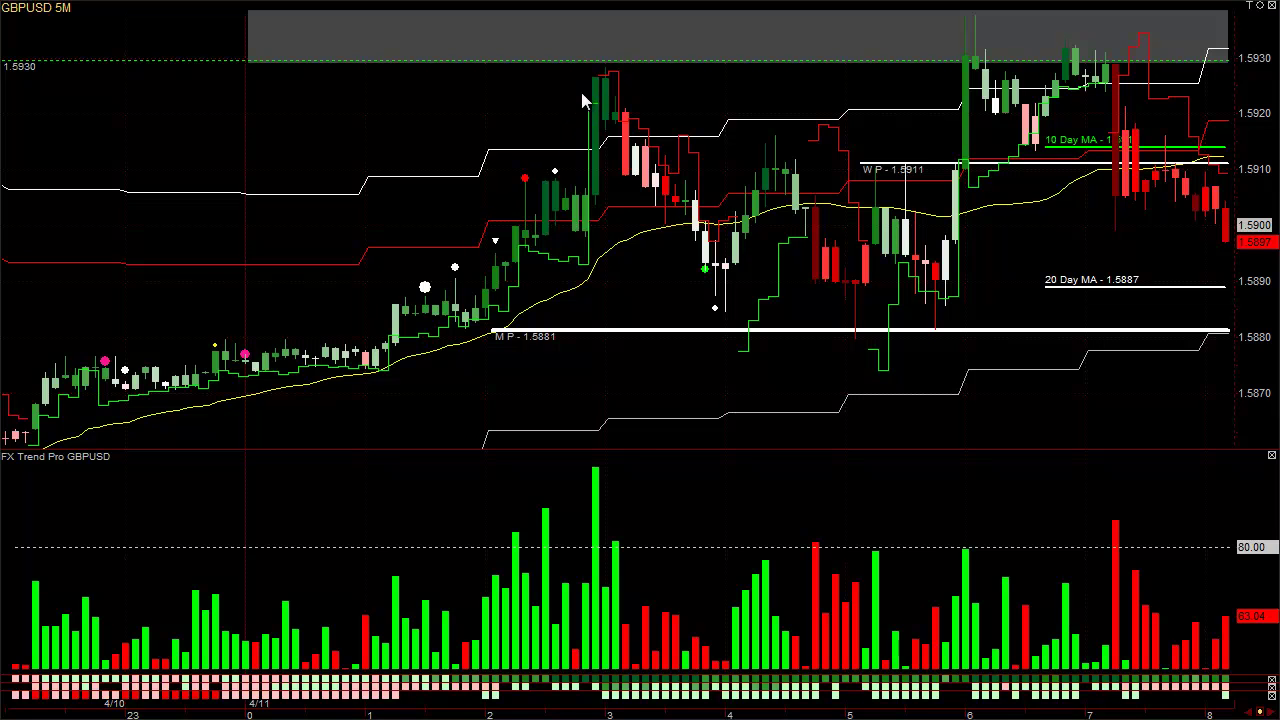
Open Chart Settings on the Adjust Studies page listing BPC(180) through TrendReversal.
right_click(446, 92)
click(381, 396)
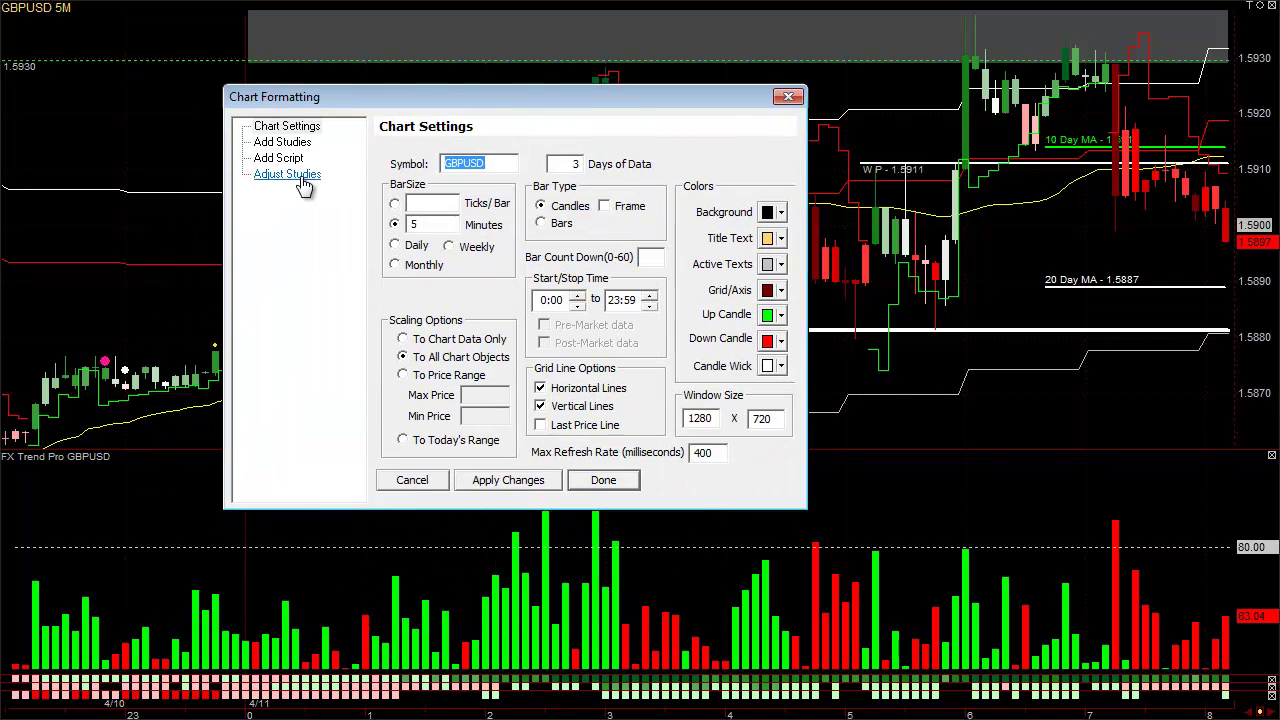
click(287, 174)
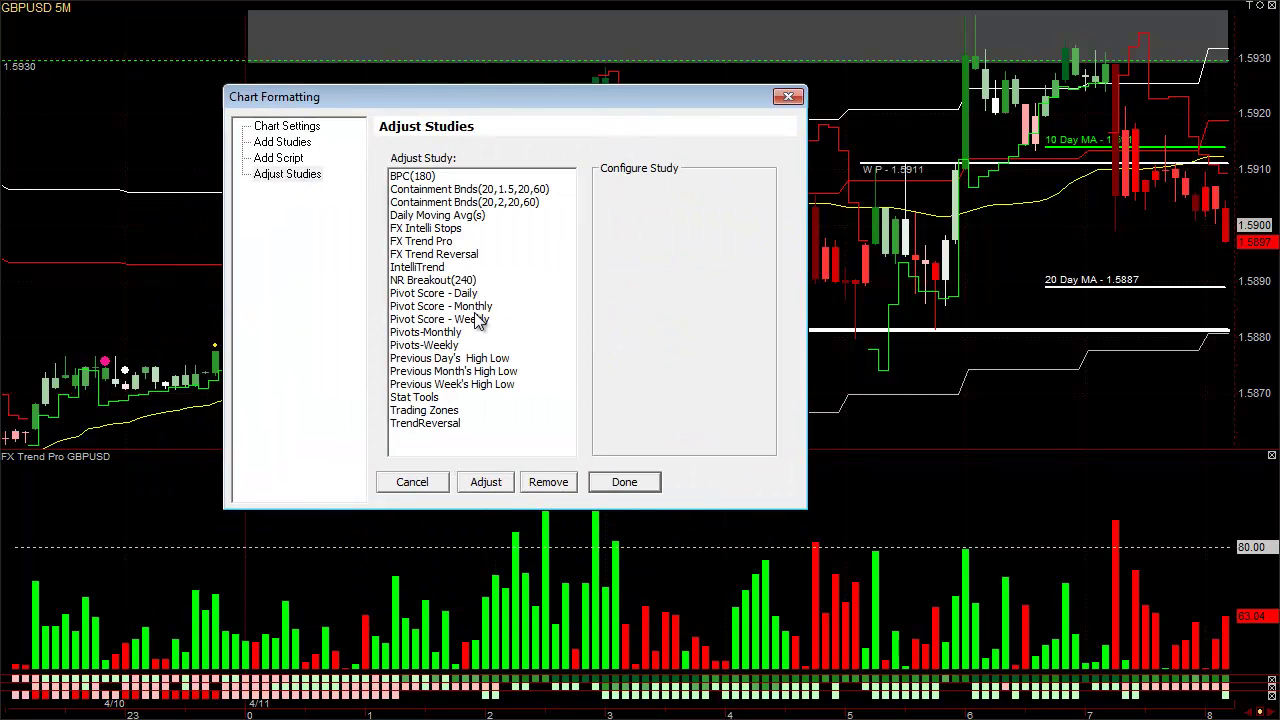